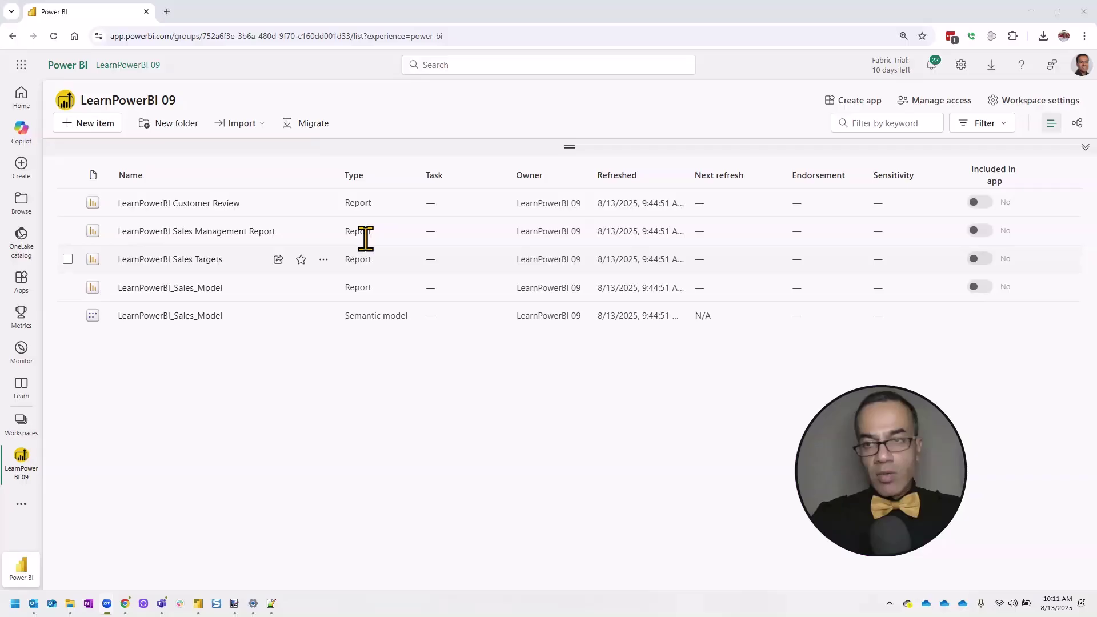
Switch LearnPowerBI 09 to lineage view, showing AdventureWorks feeding the semantic model and four reports
left_click(1076, 124)
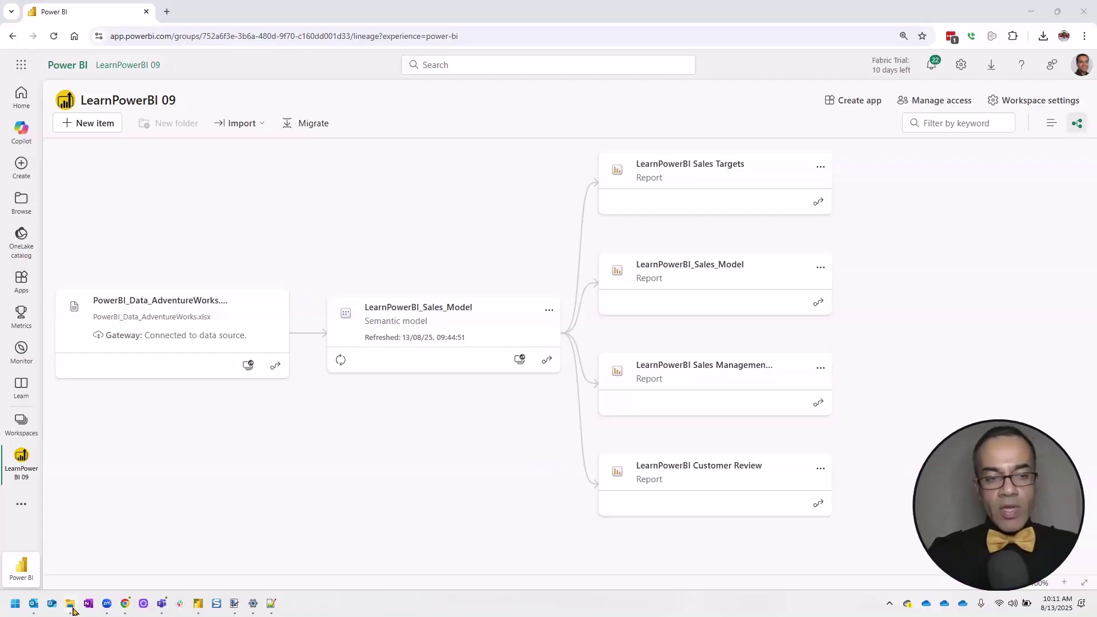
Compare the Details pane of LearnPowerBI_Sales_Model.pbix with its DEVELOPMENT copy in File Explorer
mouse_move(73, 611)
left_click(109, 563)
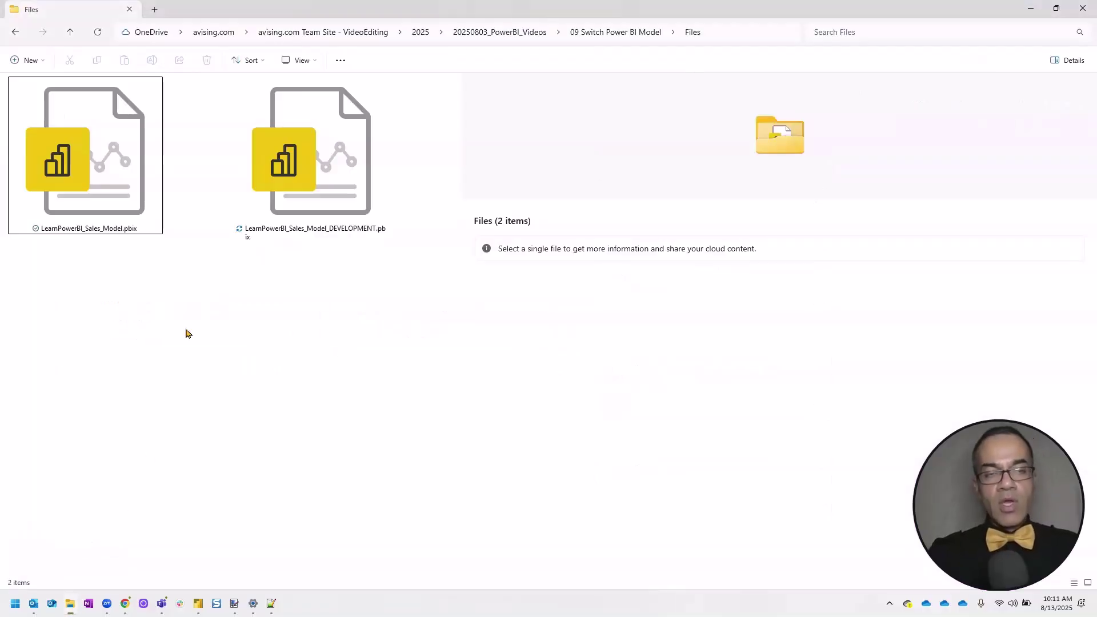
left_click(117, 216)
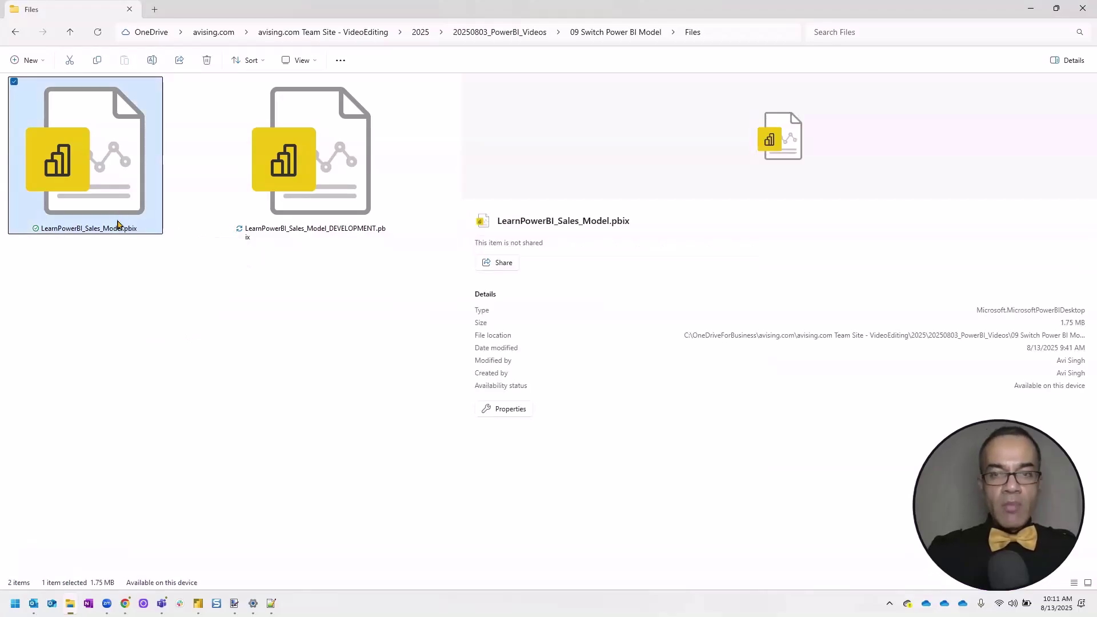
left_click(308, 198)
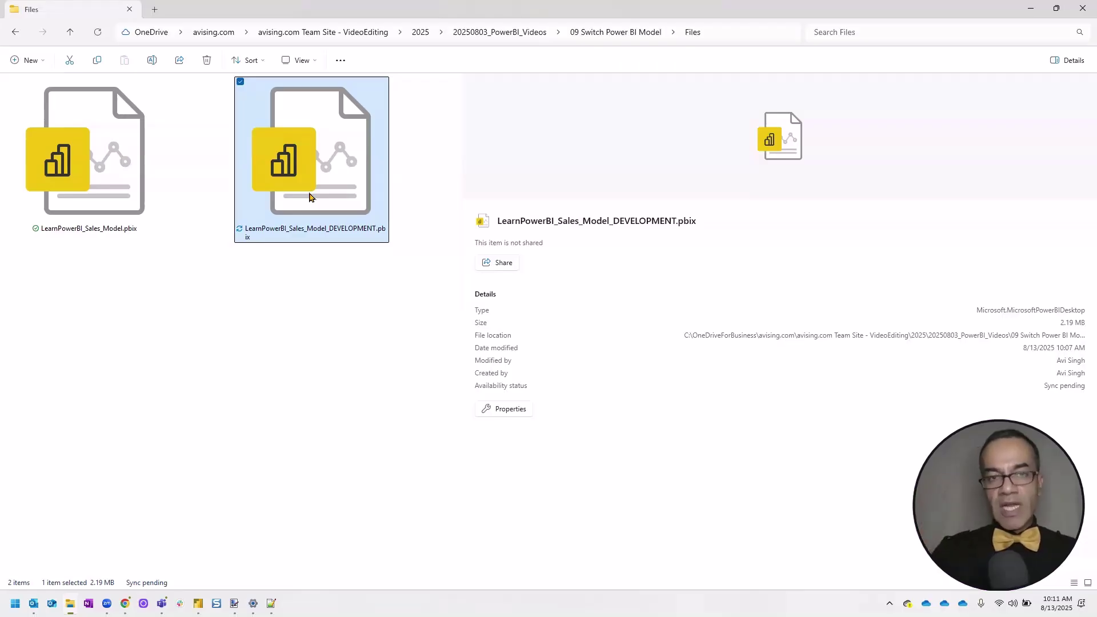
left_click(118, 176)
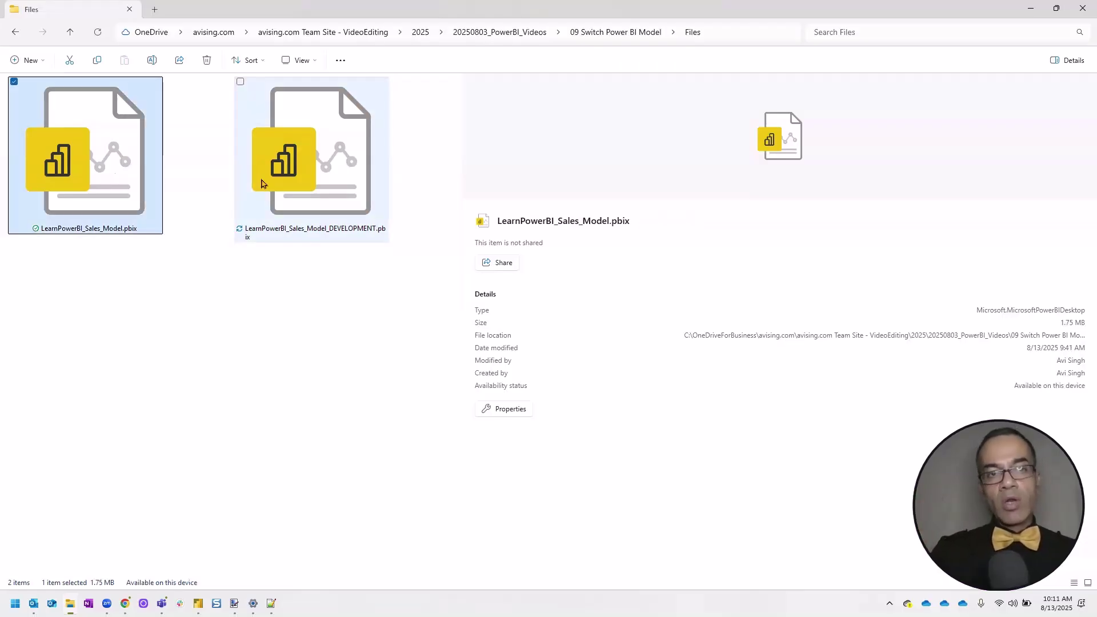
left_click(335, 183)
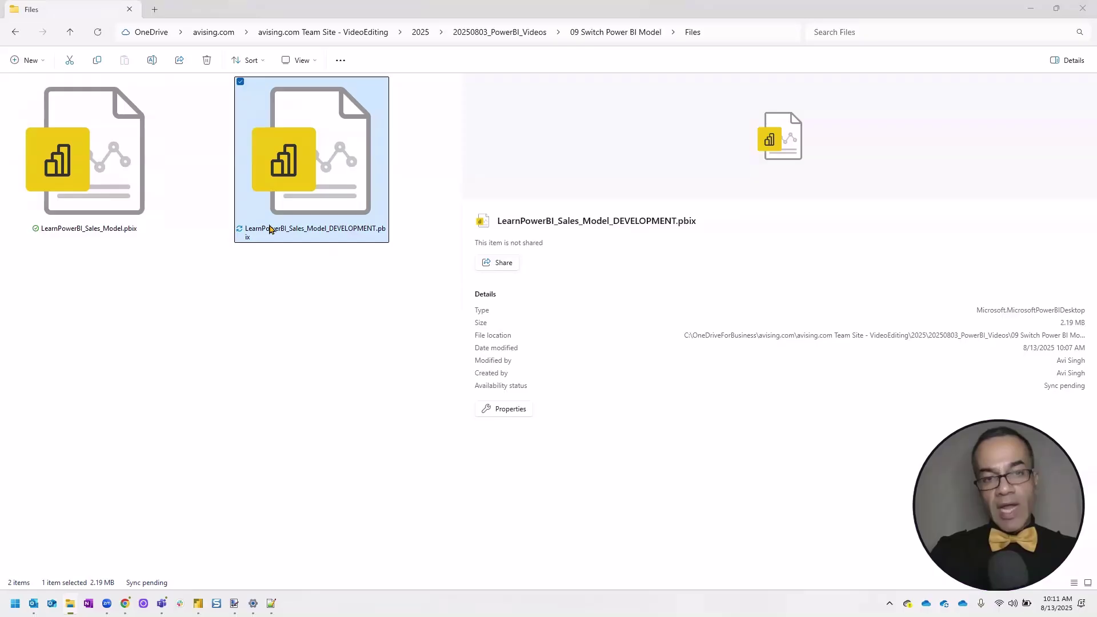
key("alt+Tab")
key("alt+Tab")
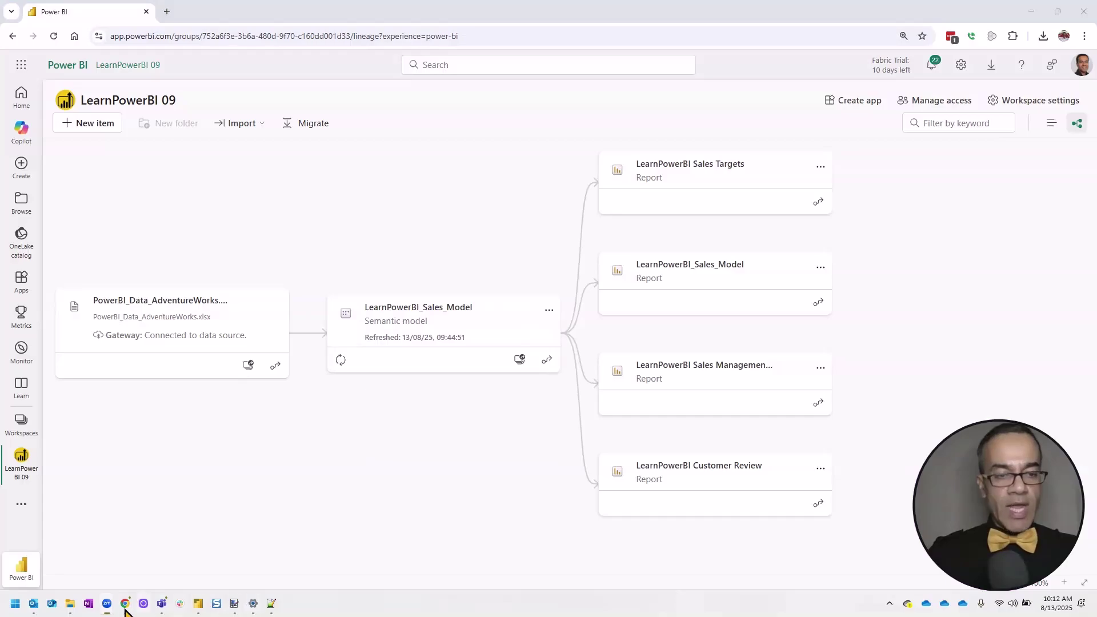
mouse_move(198, 603)
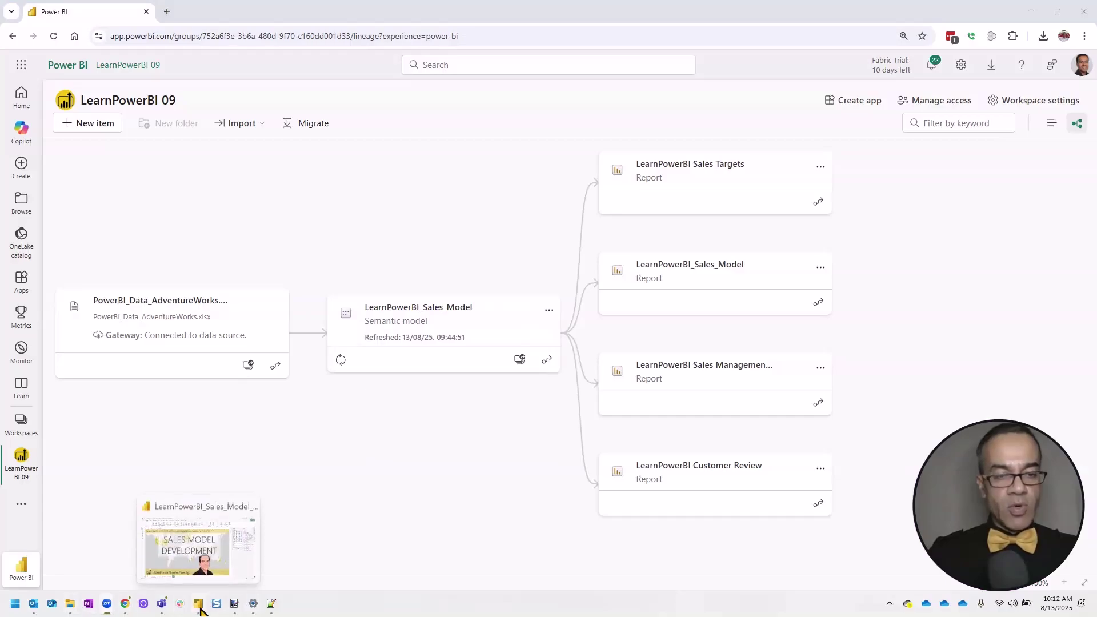
left_click(212, 571)
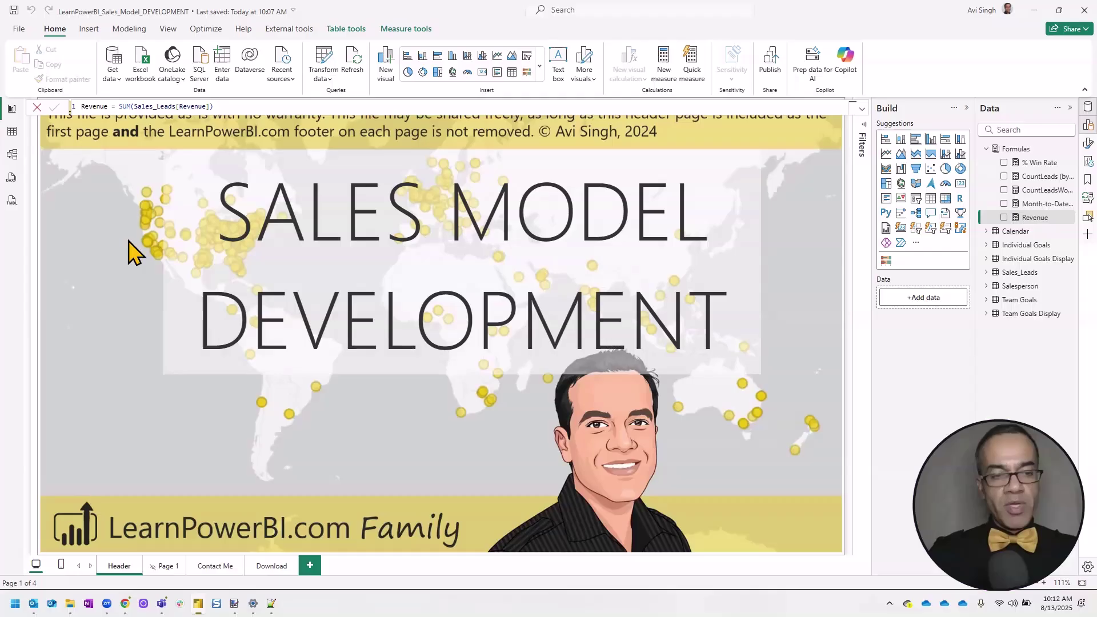
Recheck both files' details, then bring the DEVELOPMENT report forward in Power BI Desktop
left_click(70, 603)
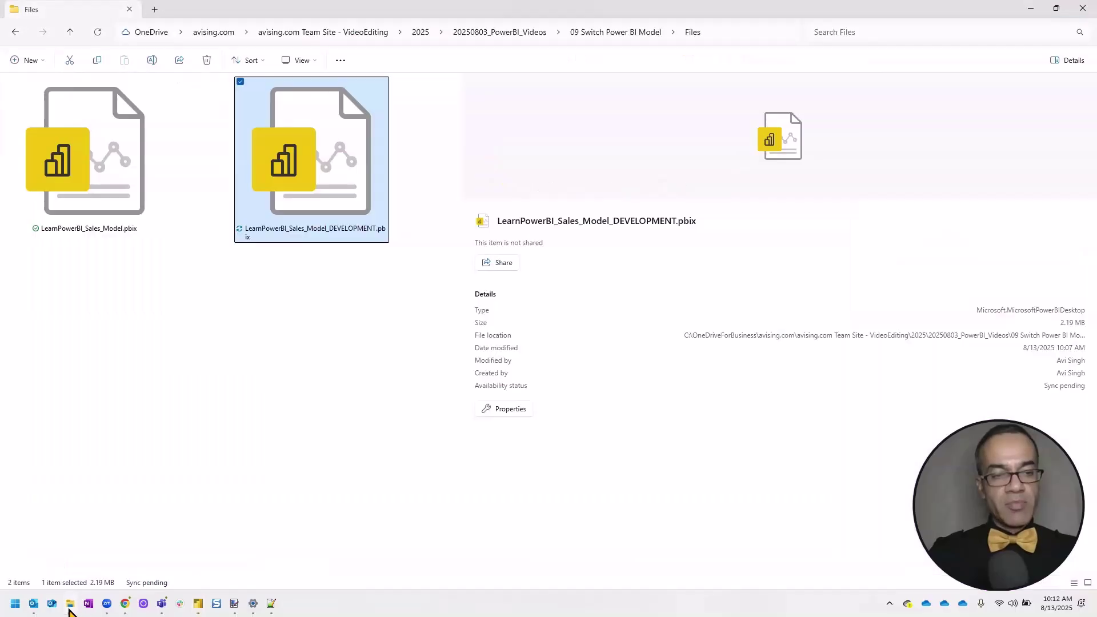
left_click(103, 217)
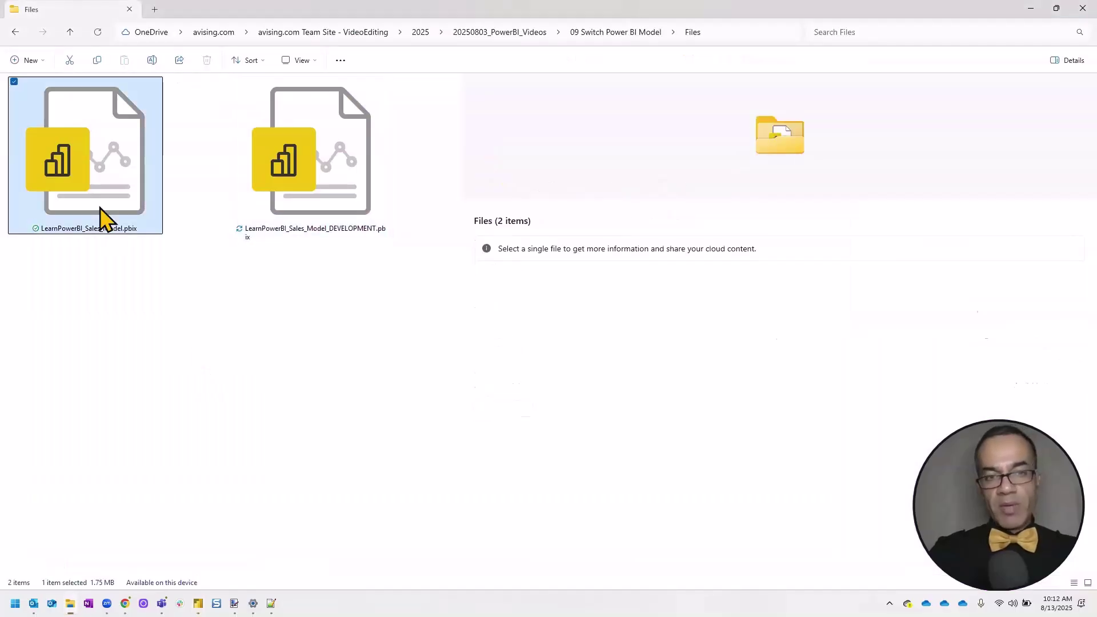
left_click(316, 220)
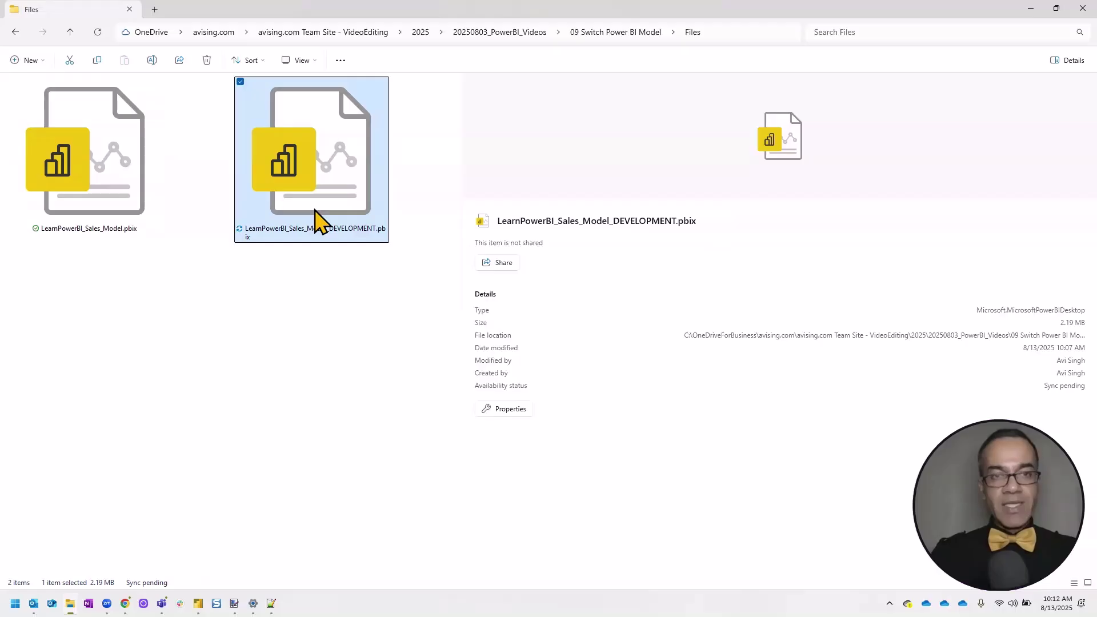
left_click(86, 220)
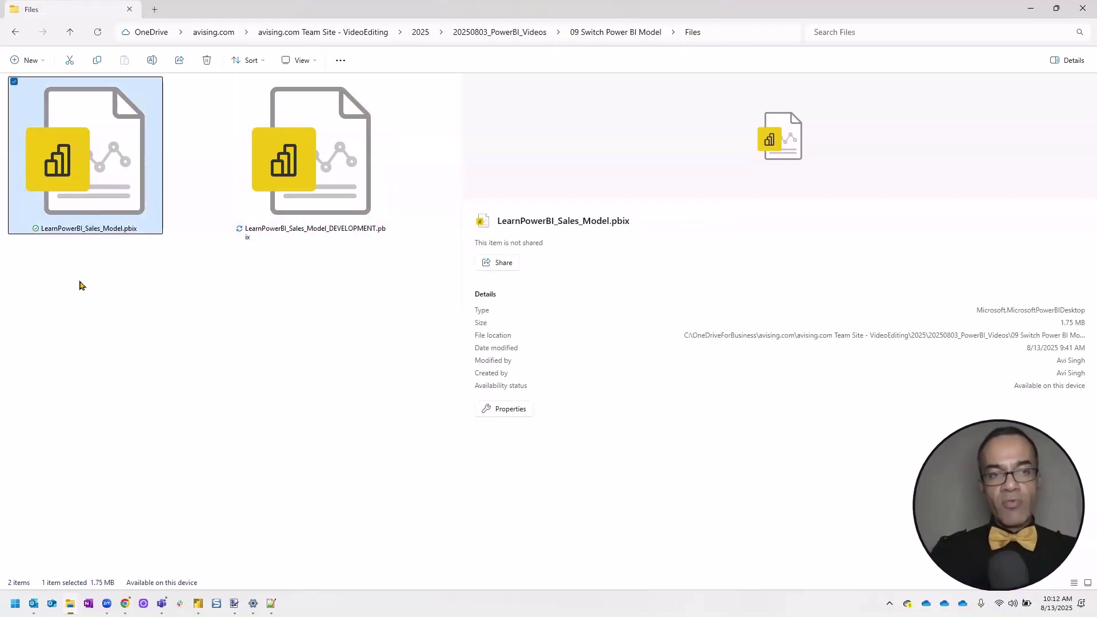
mouse_move(311, 208)
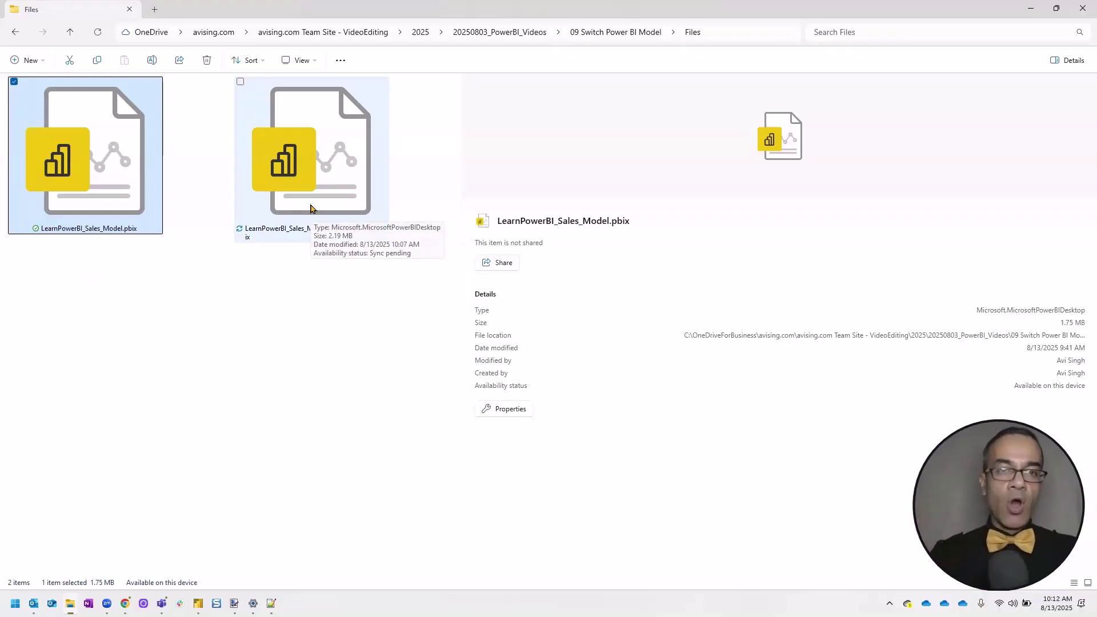
key("alt+Tab")
key("Tab")
left_click(247, 355)
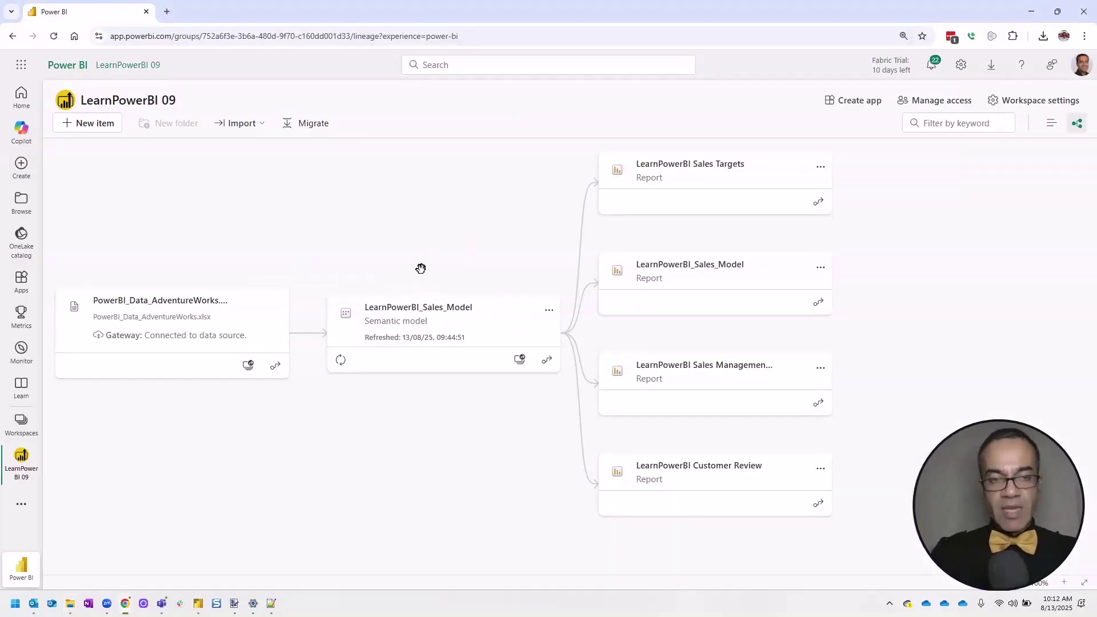
key("alt+Tab")
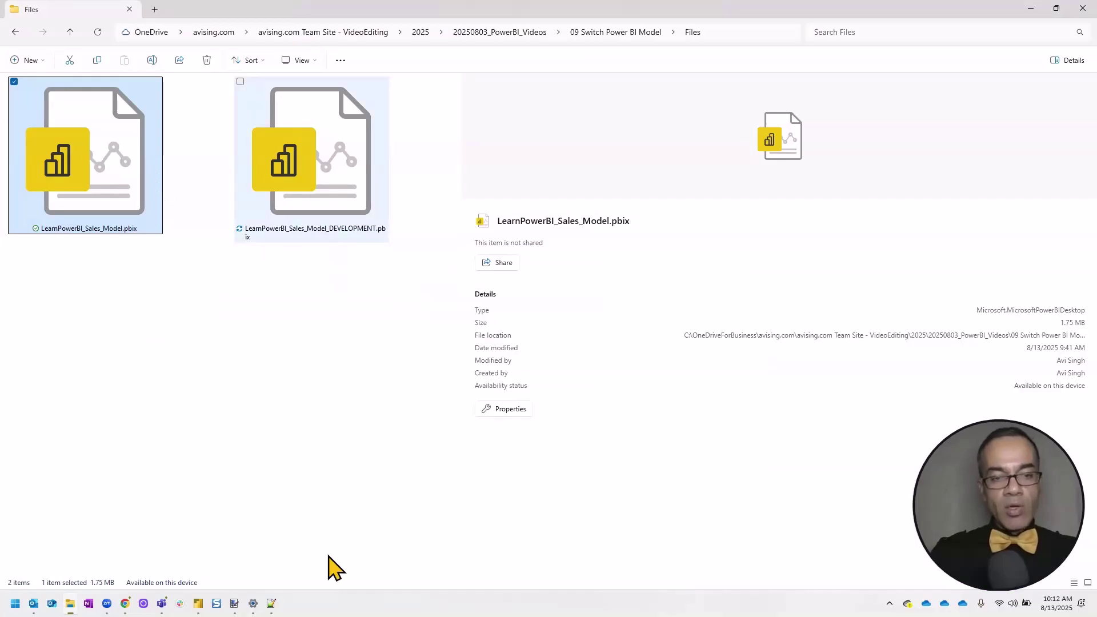
left_click(201, 607)
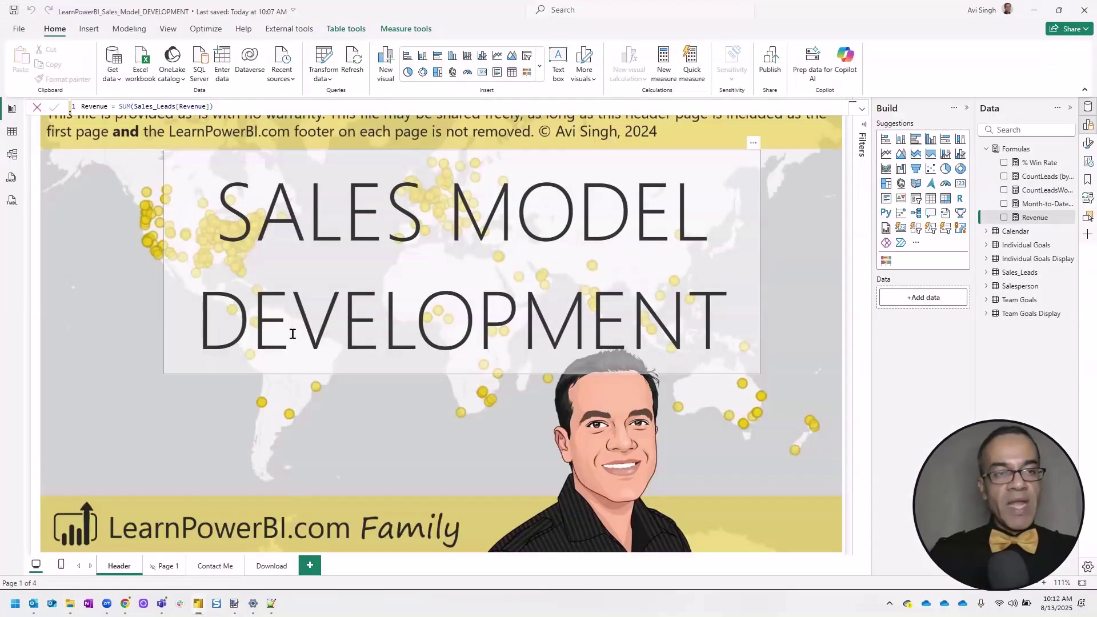
Glance at the Sales_Leads table data, then return to Report view
left_click(14, 137)
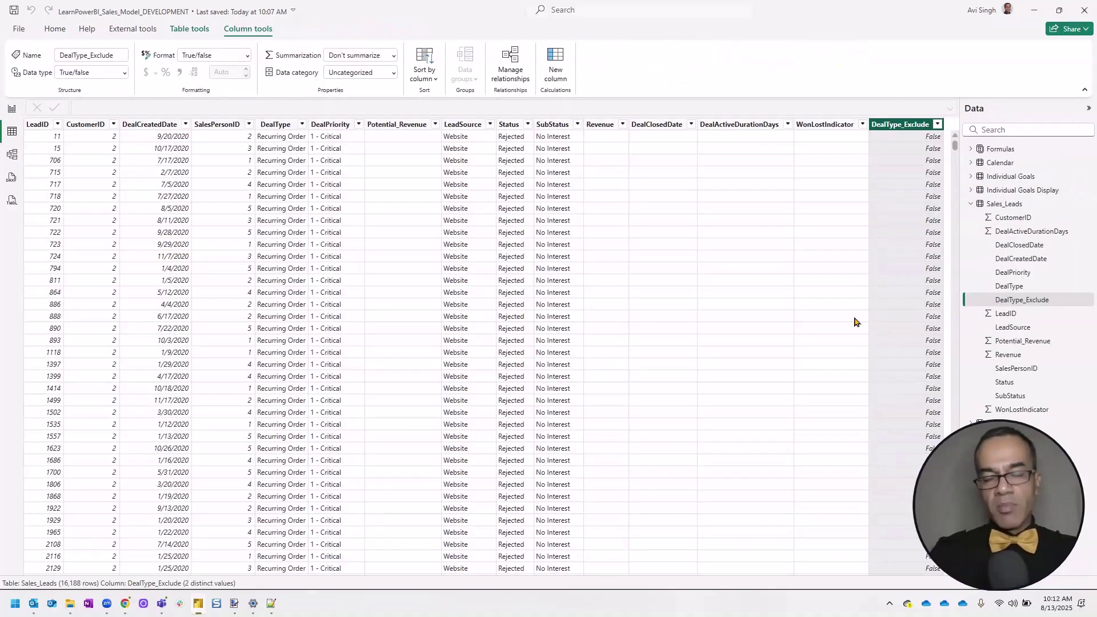
left_click(12, 112)
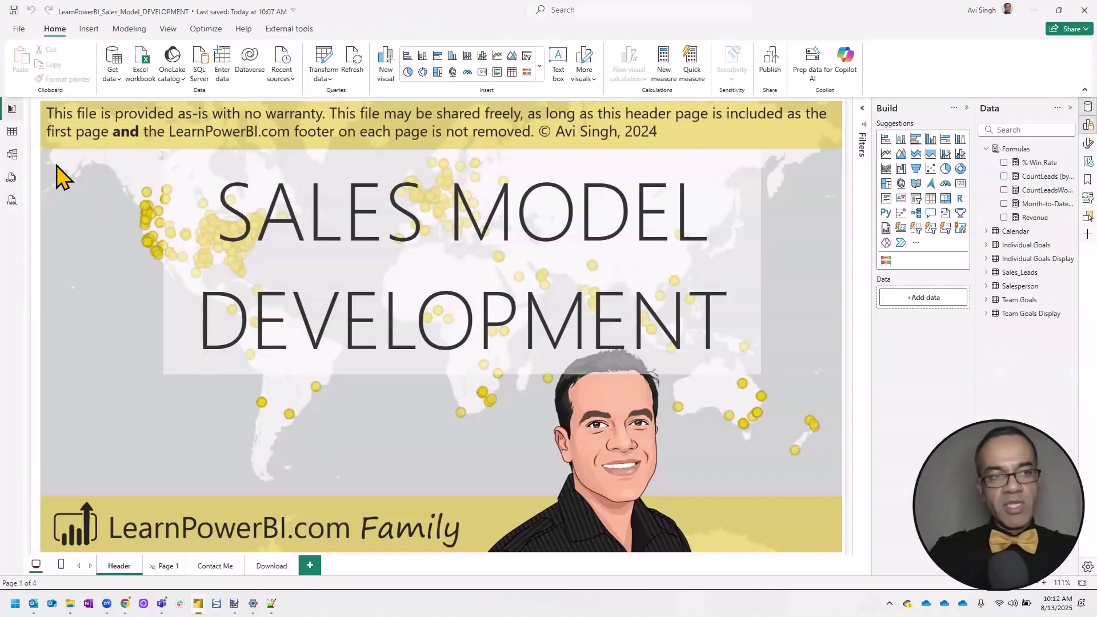
key("alt+Tab")
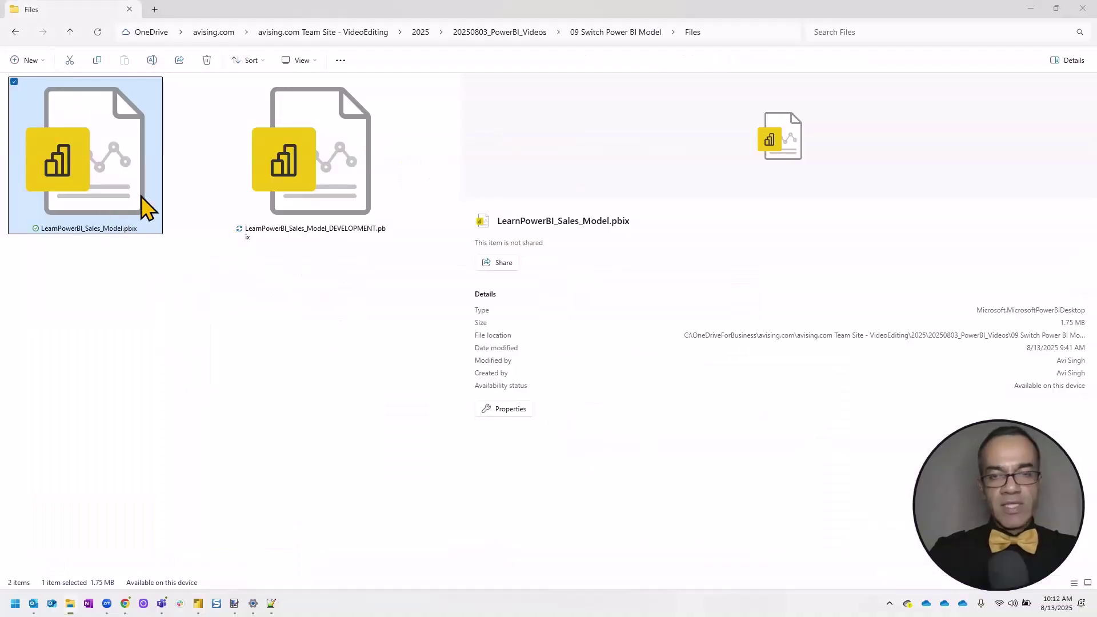
Show the LearnPowerBI 09 workspace as a list and open Sales Targets in a new tab
key("alt+Tab")
key("alt+Tab")
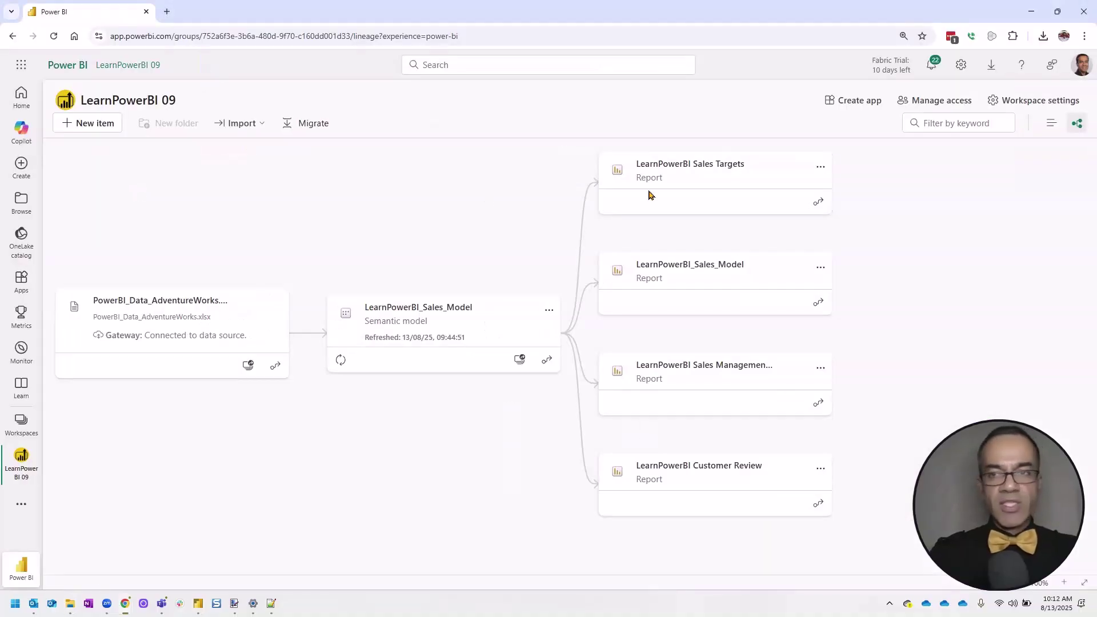
left_click(1054, 127)
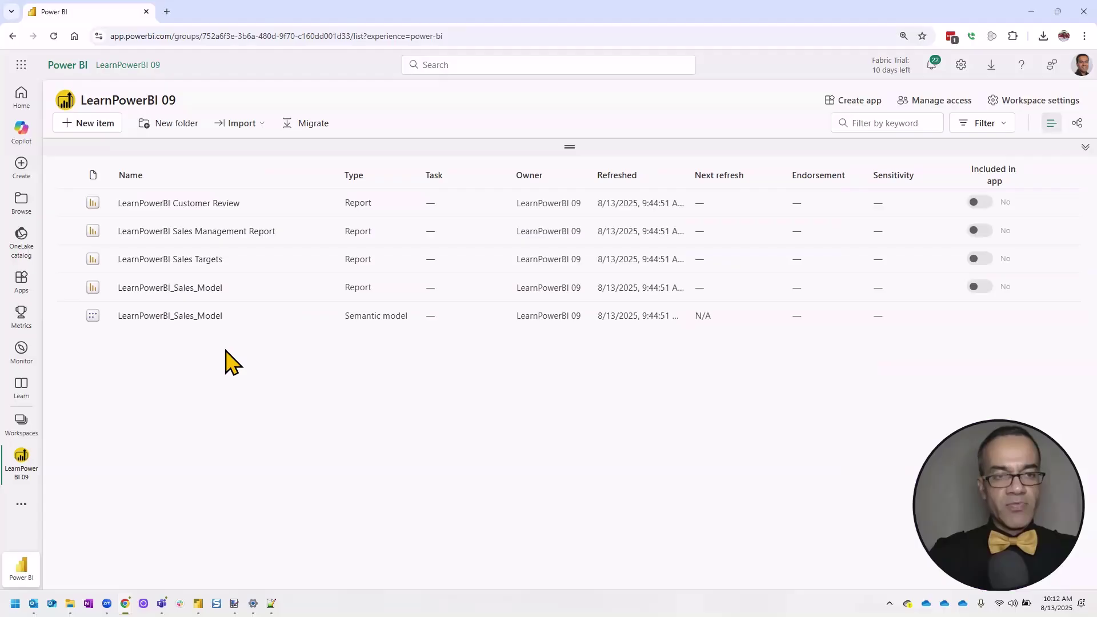
middle_click(181, 263)
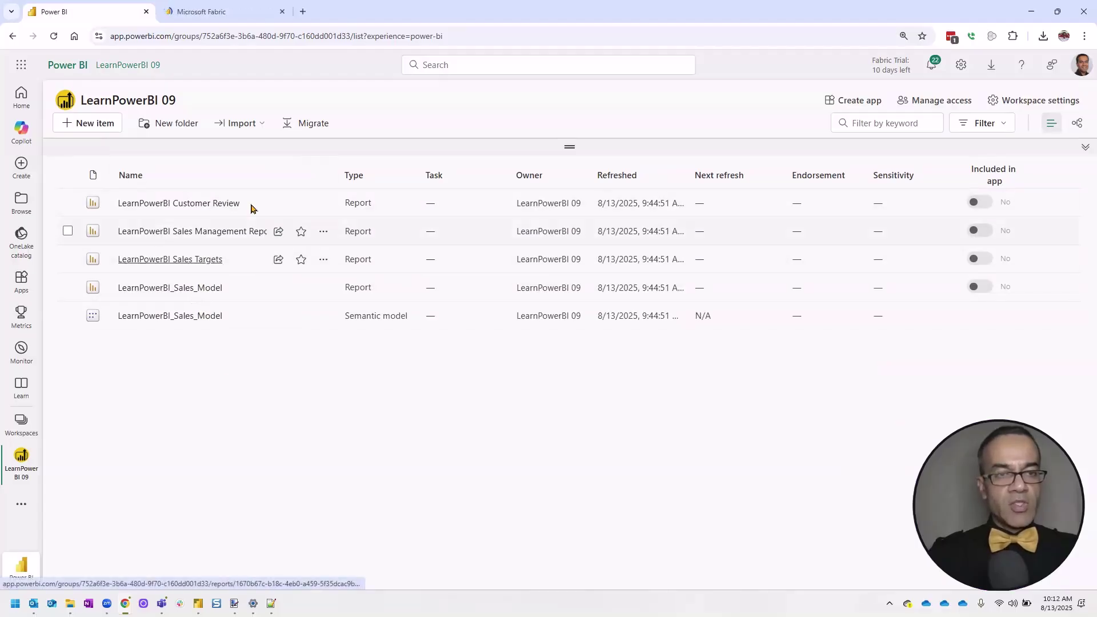
View the Sales Targets report's Jun-21 team and individual goals, then return to the DEVELOPMENT window
left_click(232, 14)
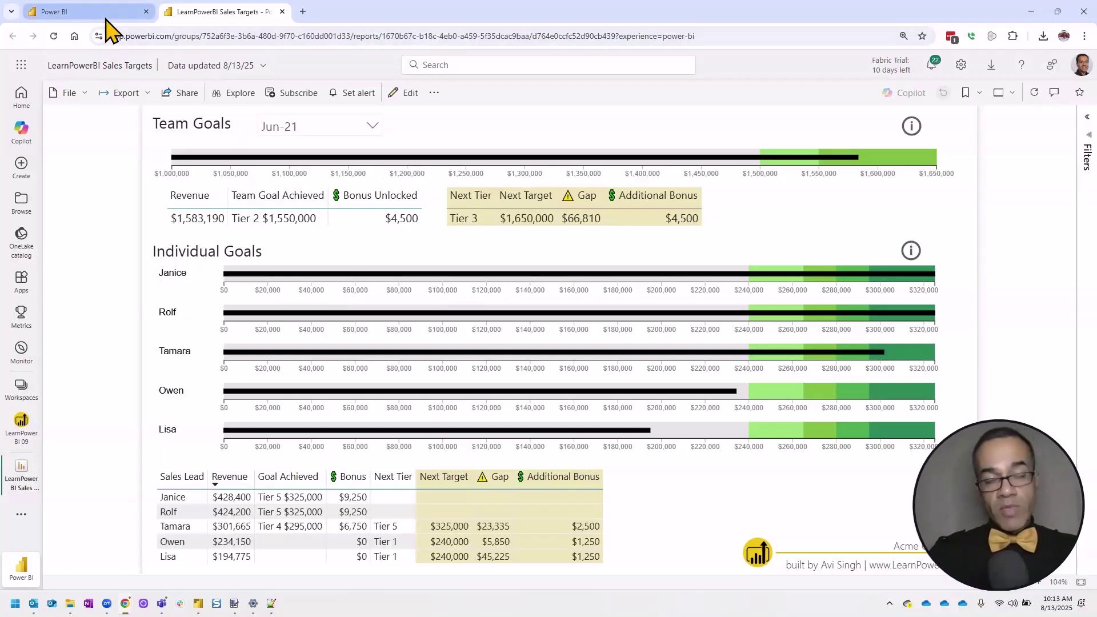
key("super+Tab")
key("Right")
key("Right")
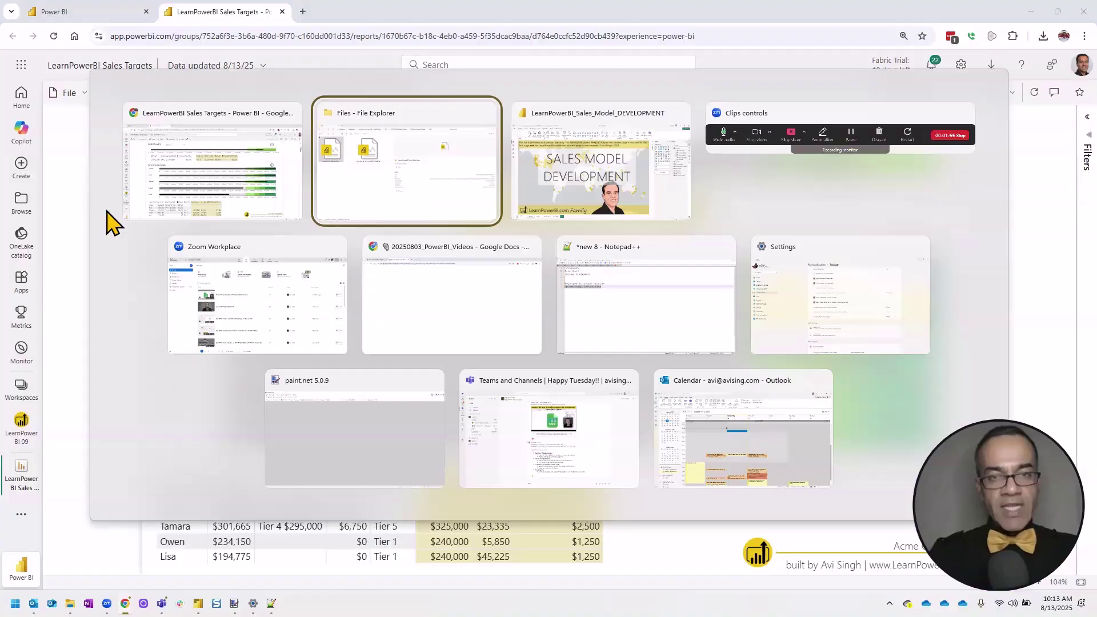
key("Return")
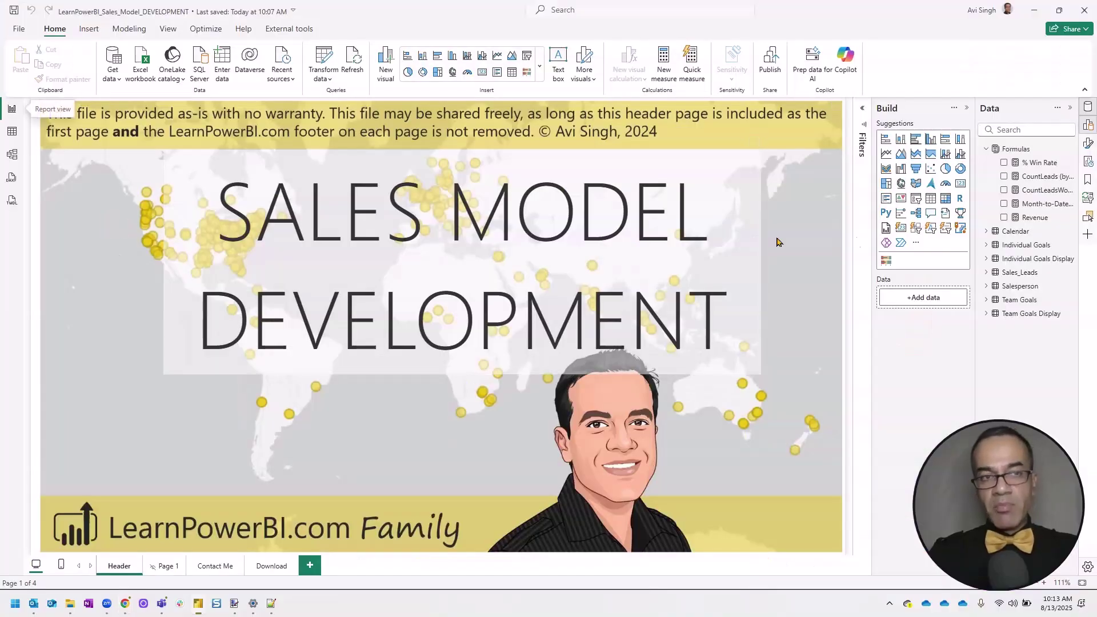
On Page 1, filter the DealType revenue table to Jun-21, totalling $1,583,190
left_click(14, 135)
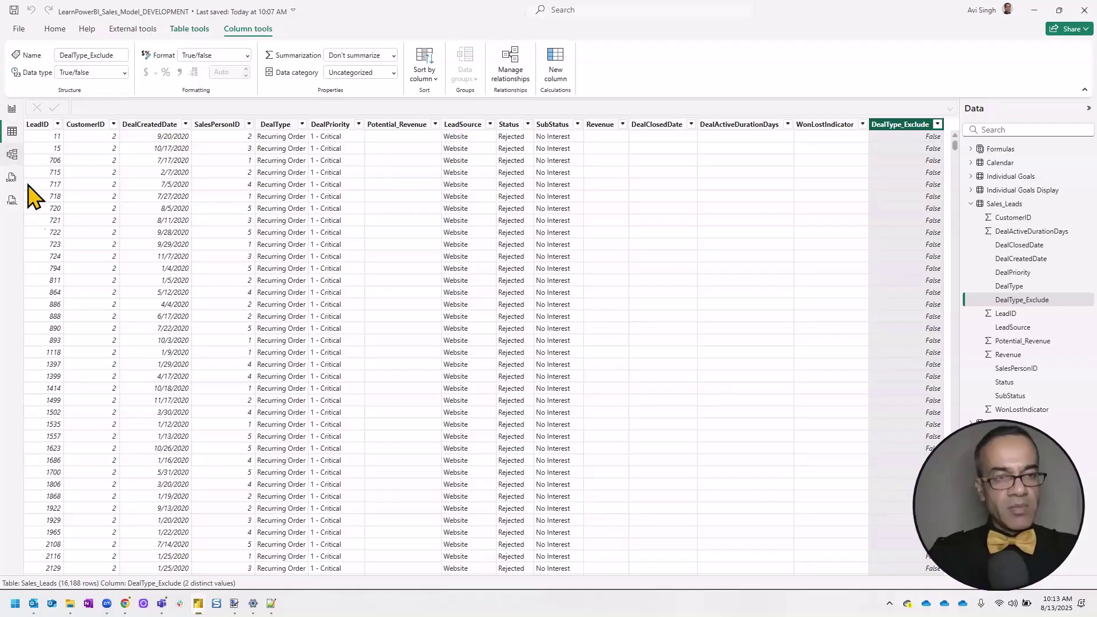
left_click(12, 109)
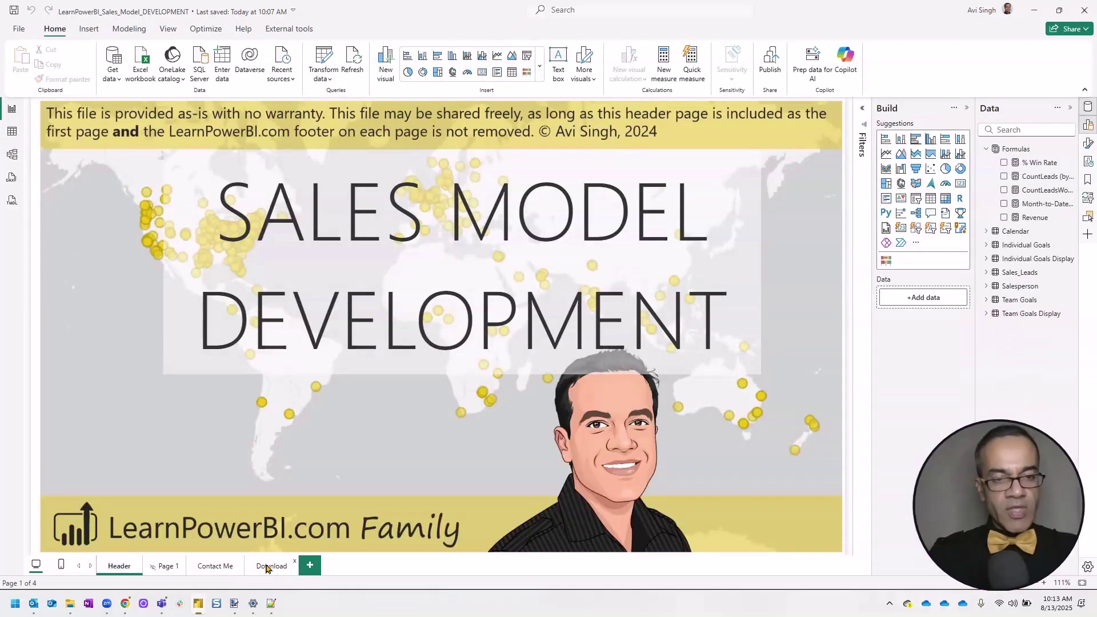
left_click(167, 567)
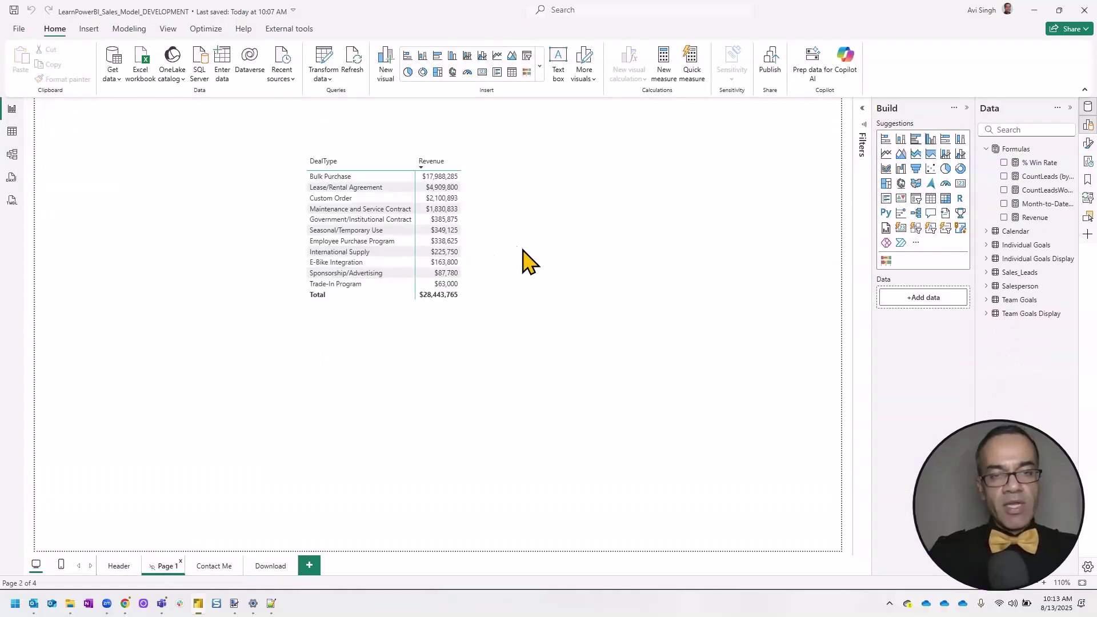
left_click(98, 358)
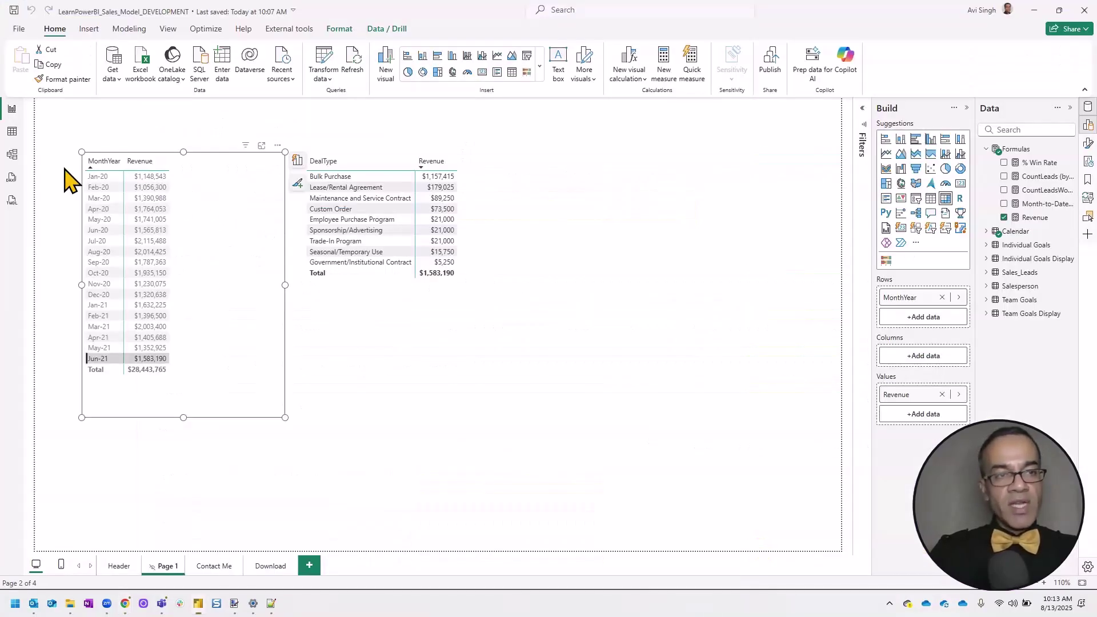
Check the DEVELOPMENT .pbix details in File Explorer: 2.19 MB, modified 10:07 AM, sync pending
left_click(12, 132)
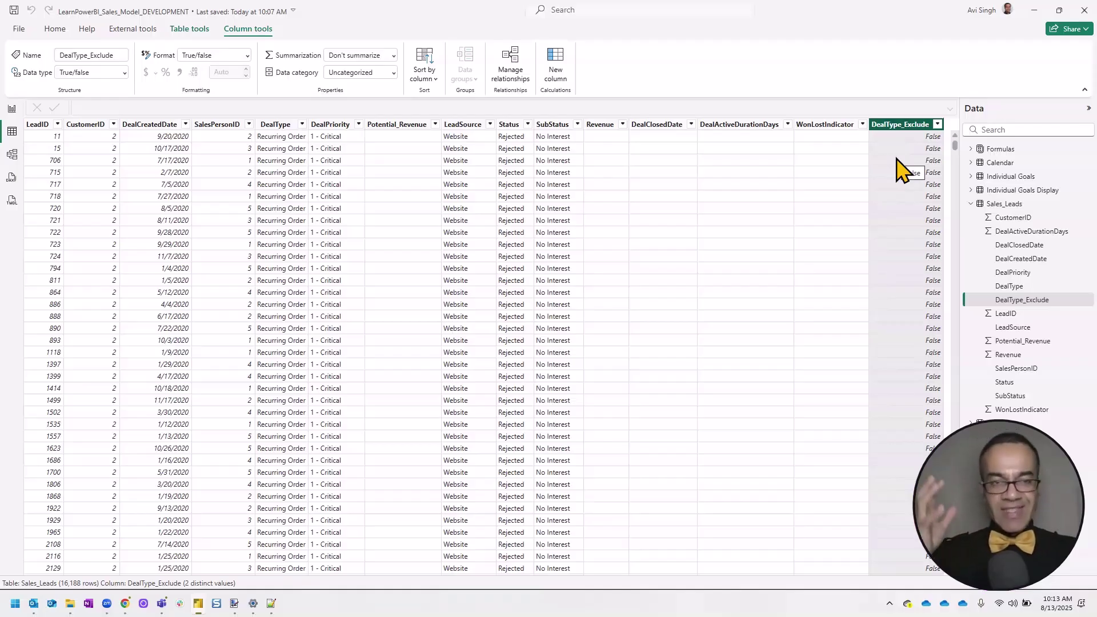
key("alt+Tab")
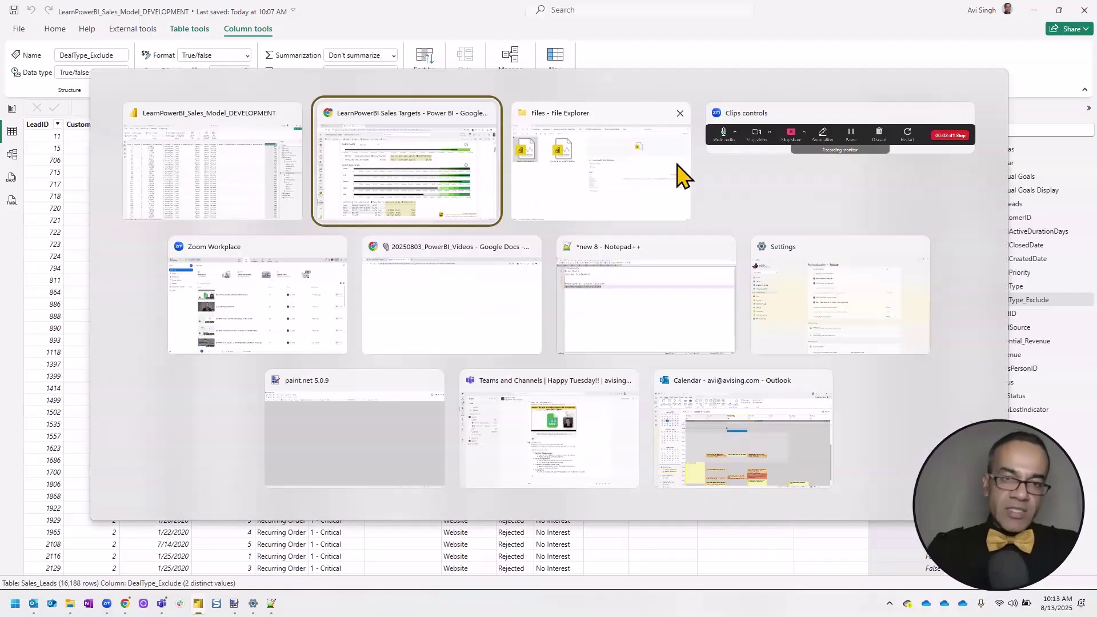
left_click(682, 175)
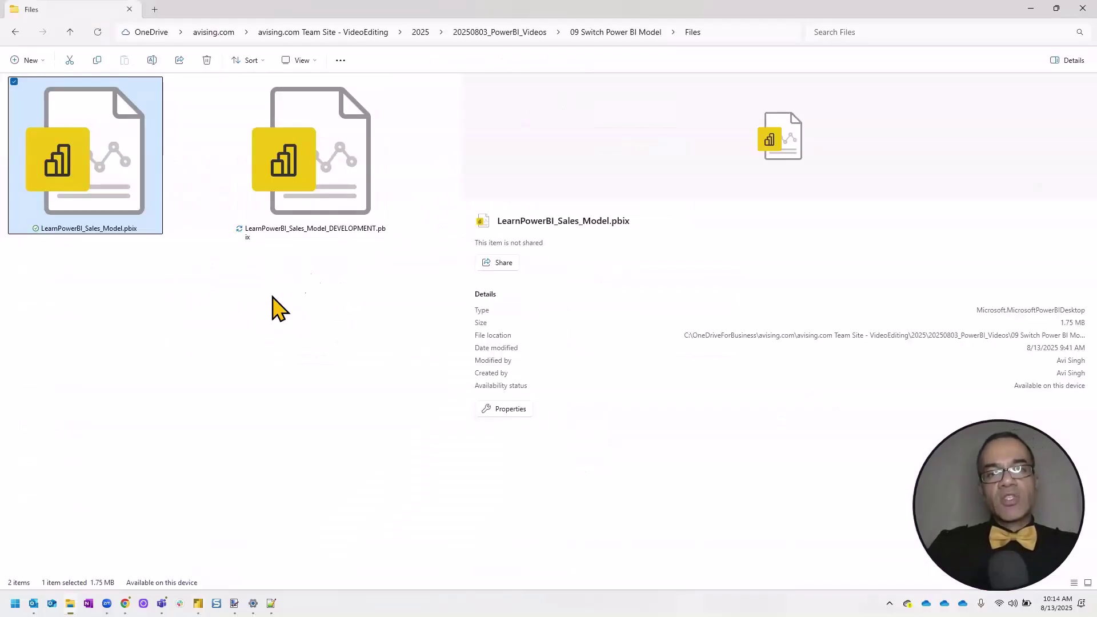
left_click(118, 215)
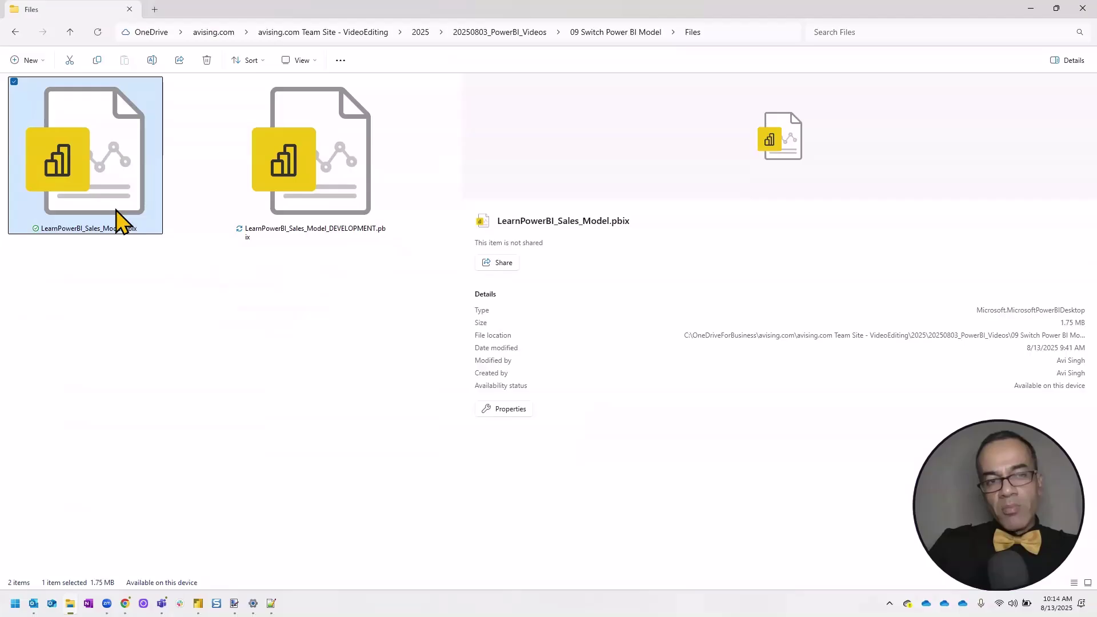
left_click(336, 213)
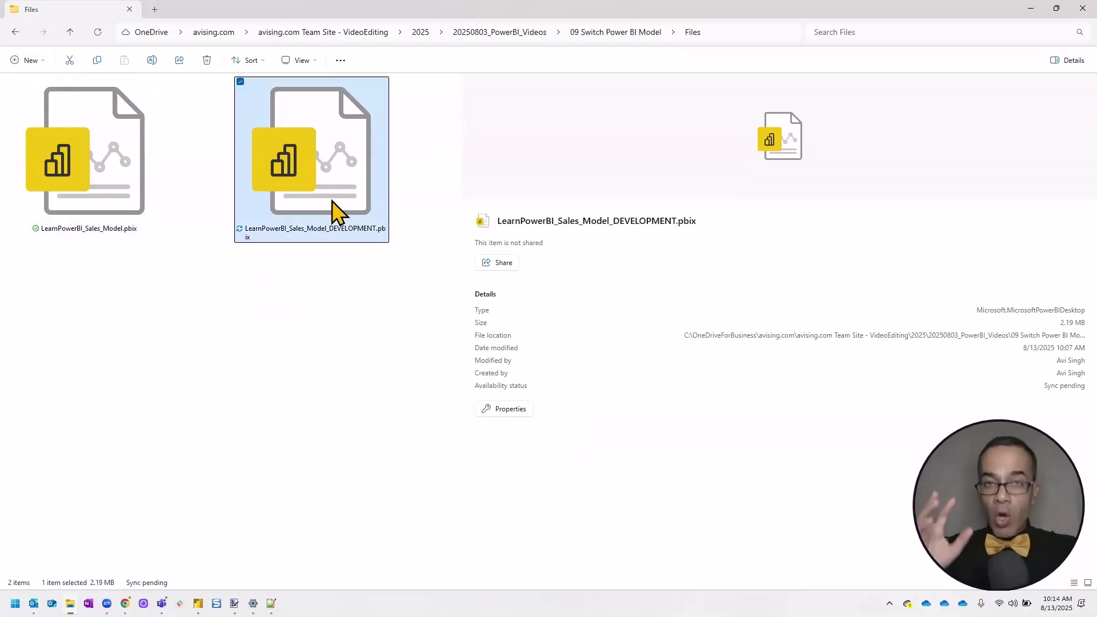
key("alt+Tab")
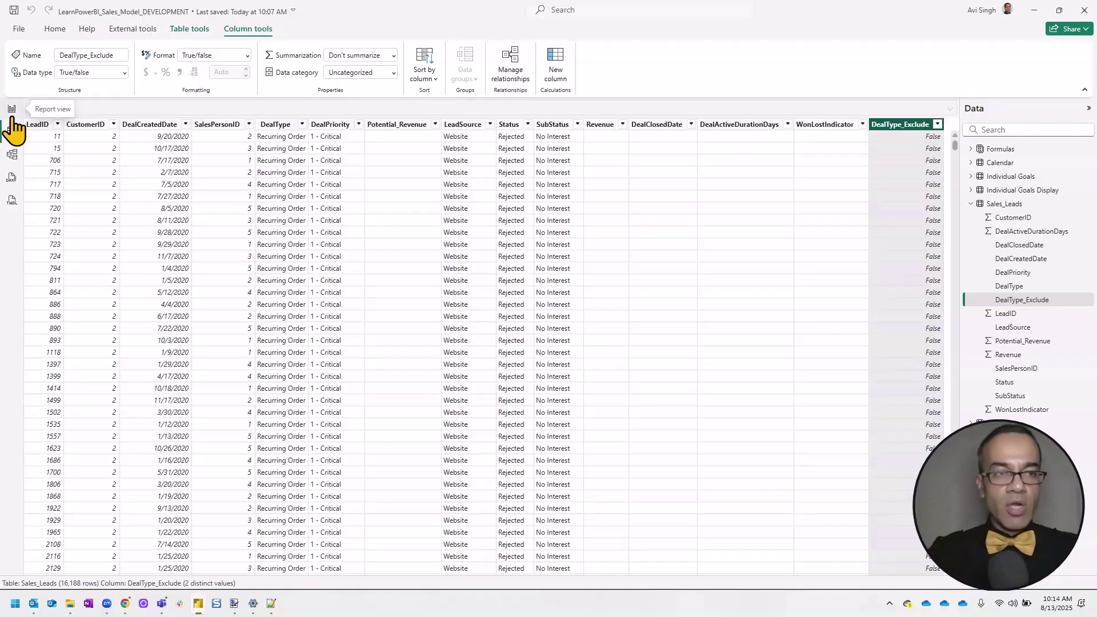
key("alt+Tab")
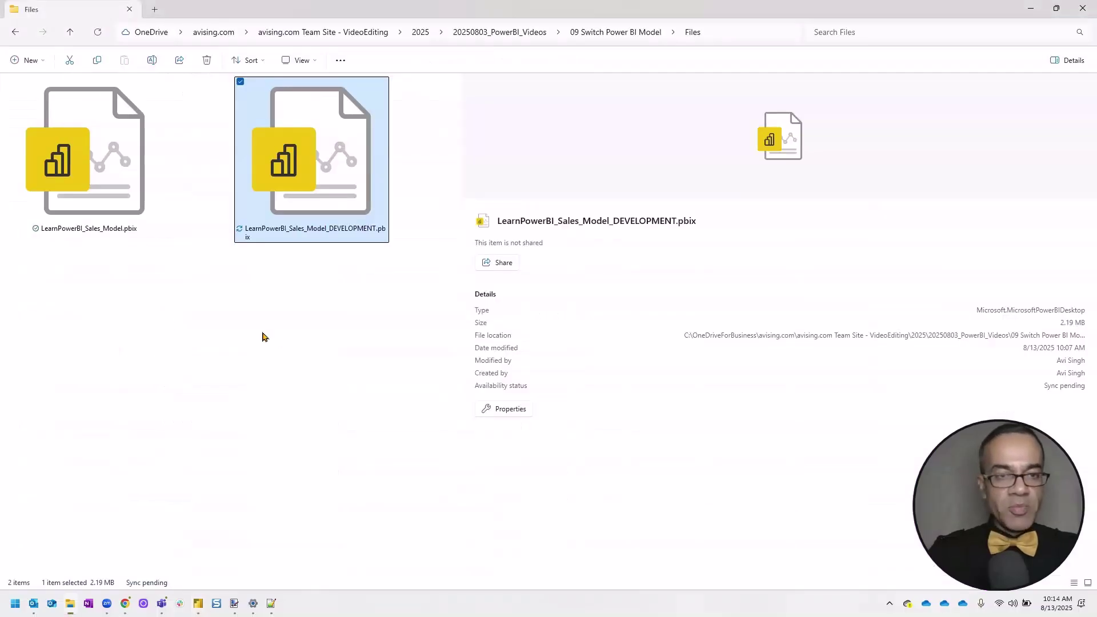
left_click(198, 606)
Save the DEVELOPMENT report when publishing and send it to the LearnPowerBI 09 workspace
left_click(13, 110)
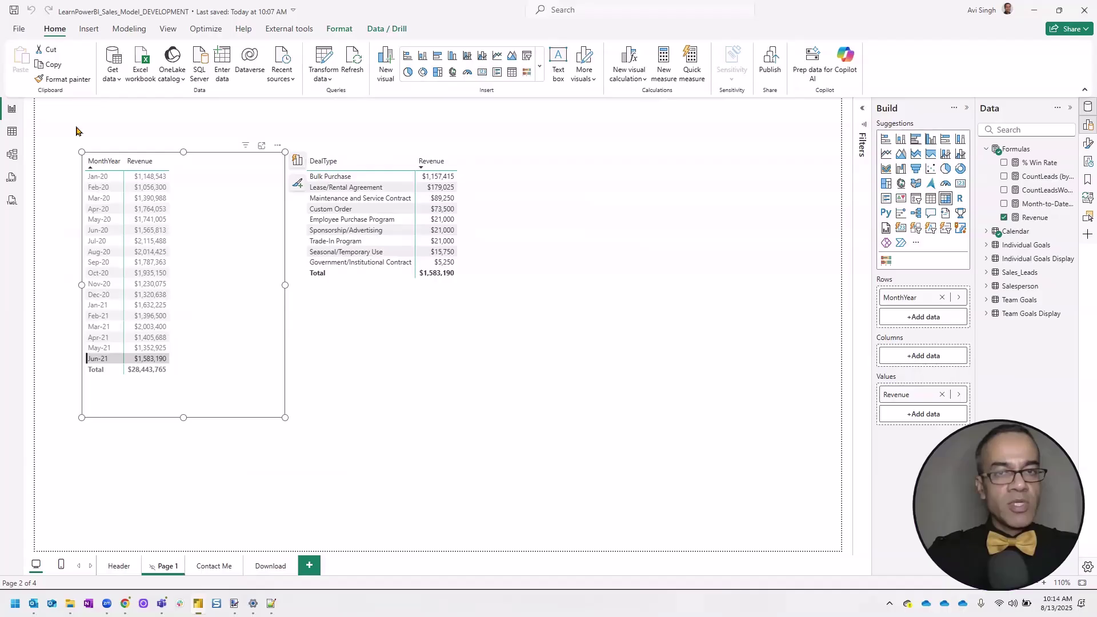
left_click(770, 60)
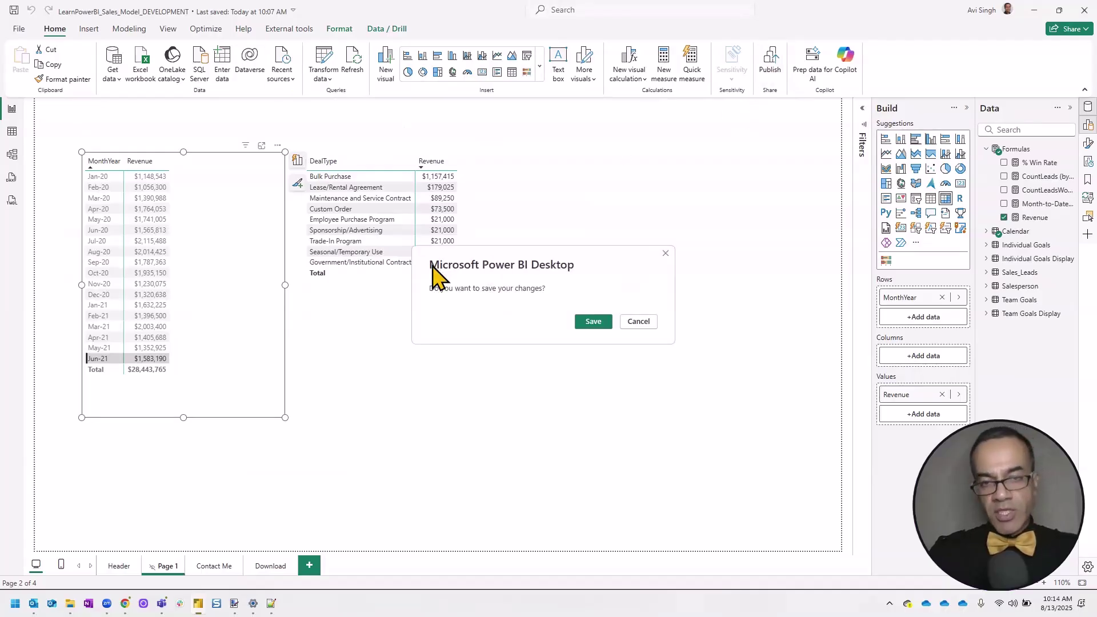
left_click(592, 320)
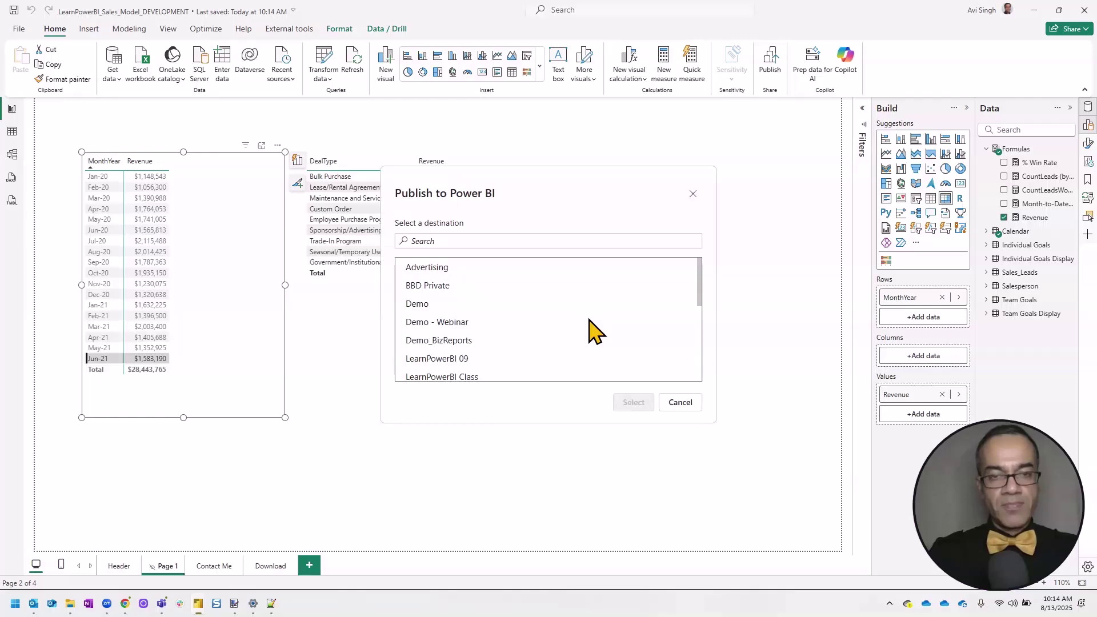
left_click(495, 360)
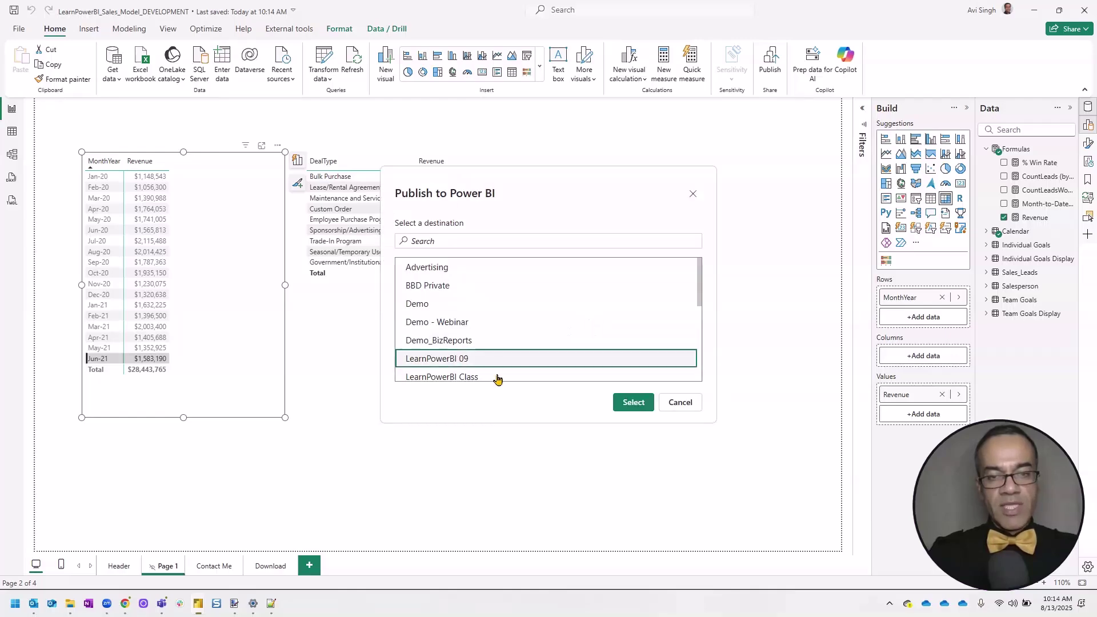
left_click(632, 403)
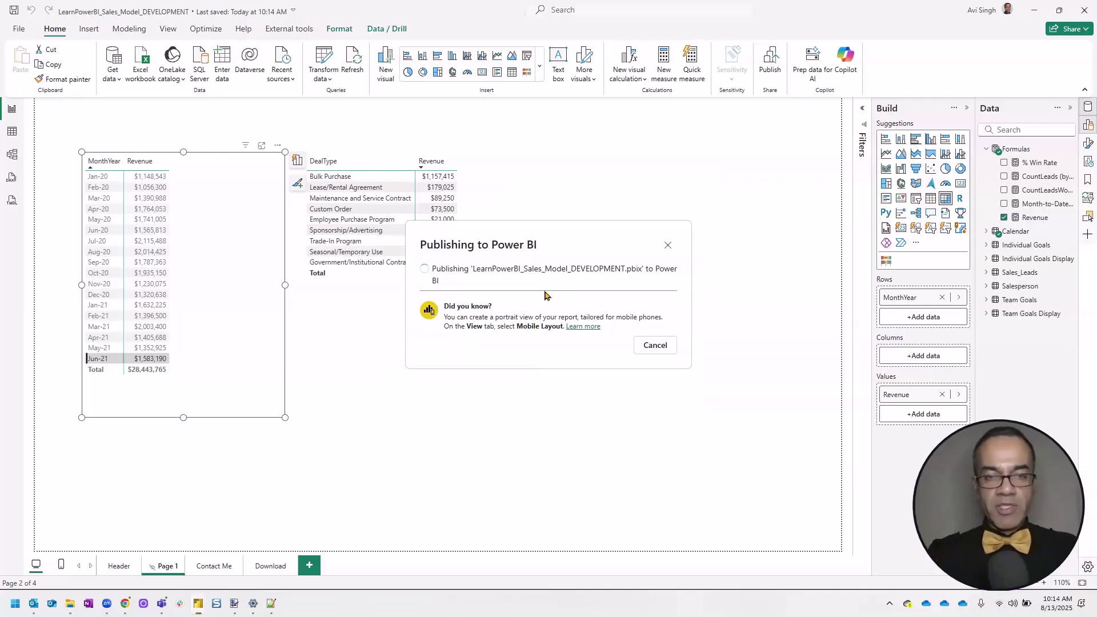
left_click(655, 372)
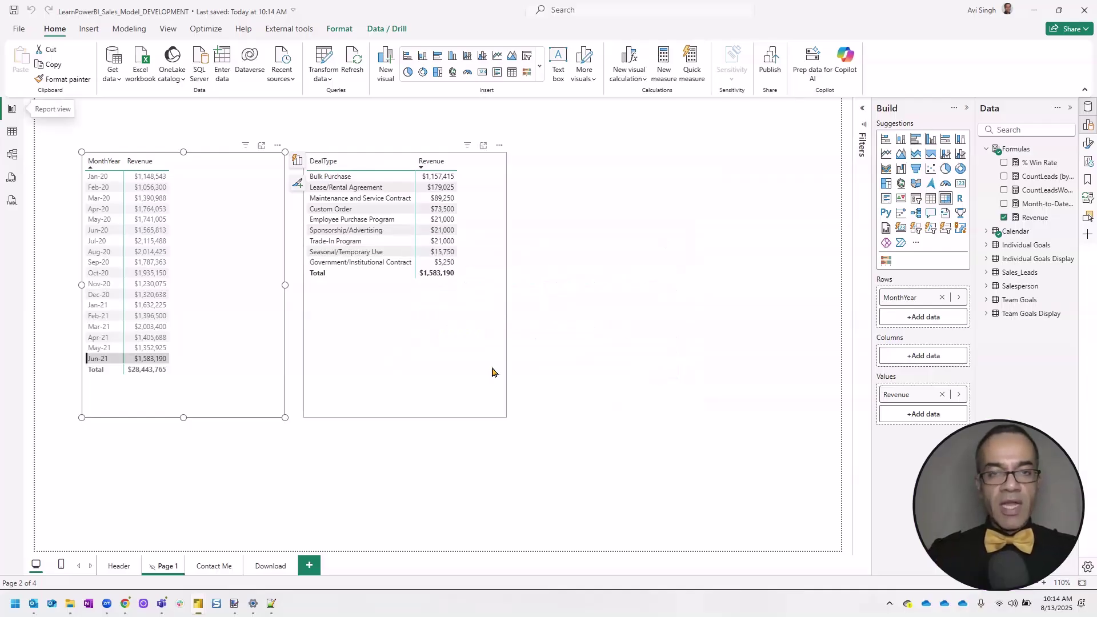
key("alt+Tab")
key("Tab")
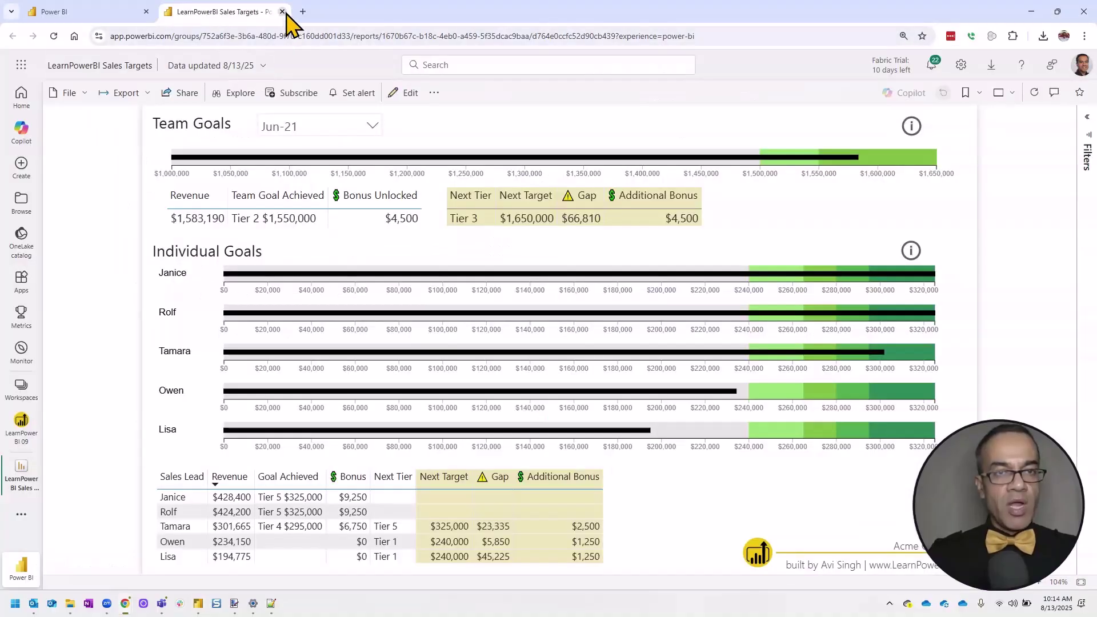
Reload LearnPowerBI 09 so the DEVELOPMENT report and model appear, then open its lineage view
left_click(282, 11)
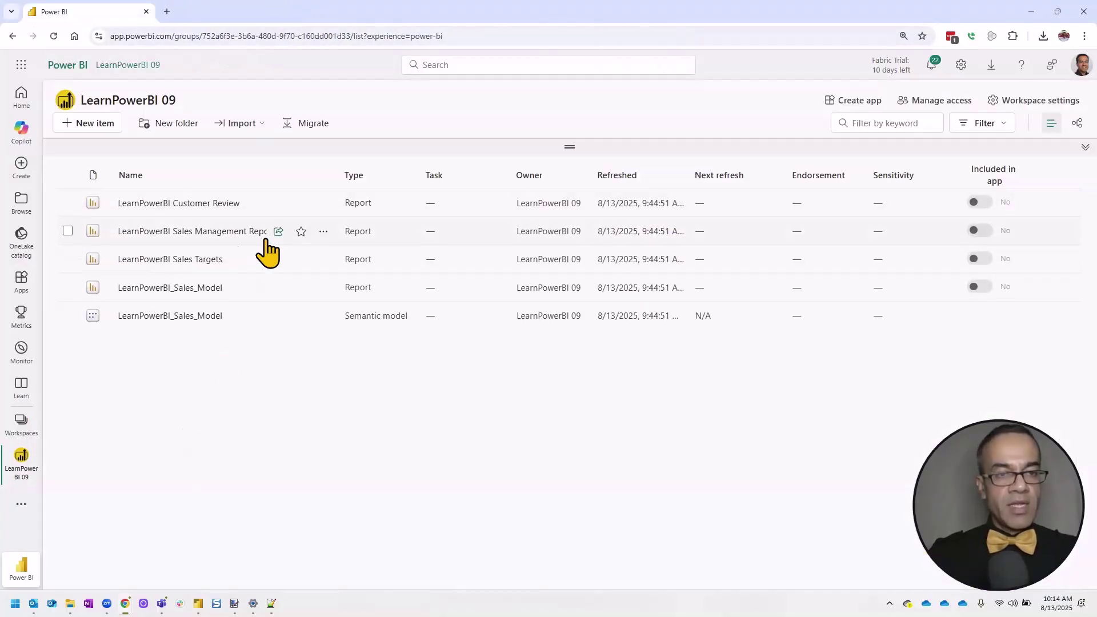
left_click(54, 36)
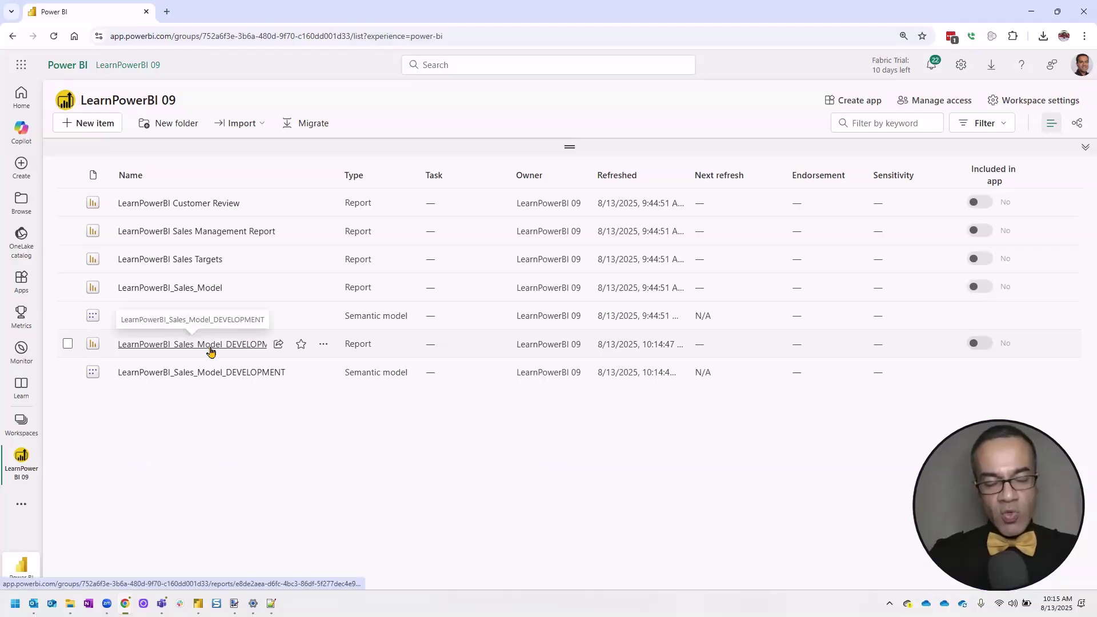
left_click(197, 259, "ctrl")
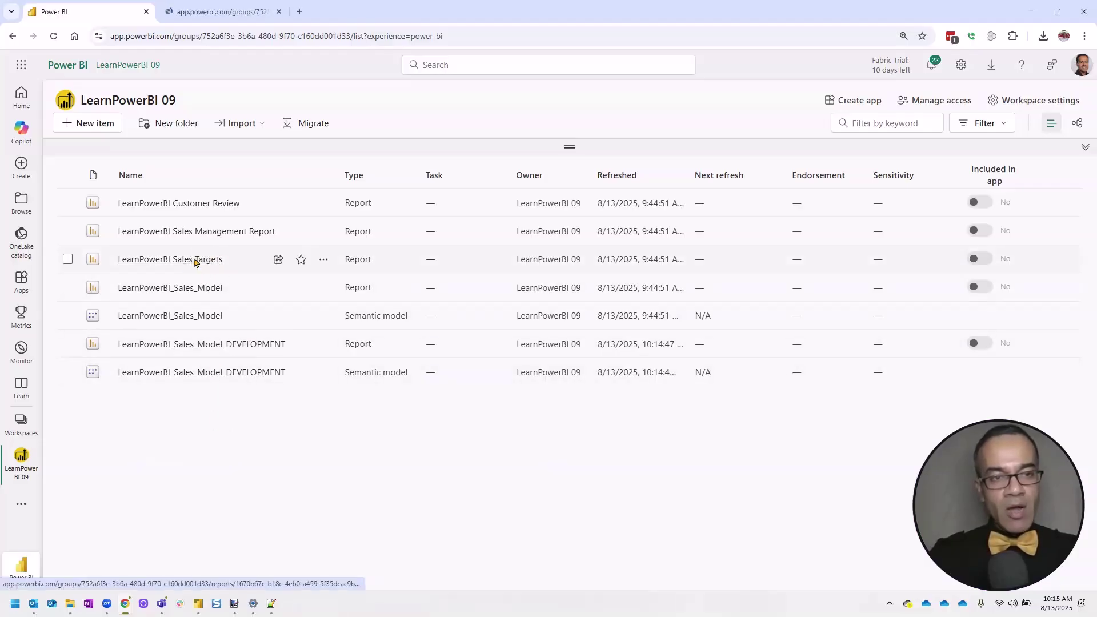
left_click(234, 13)
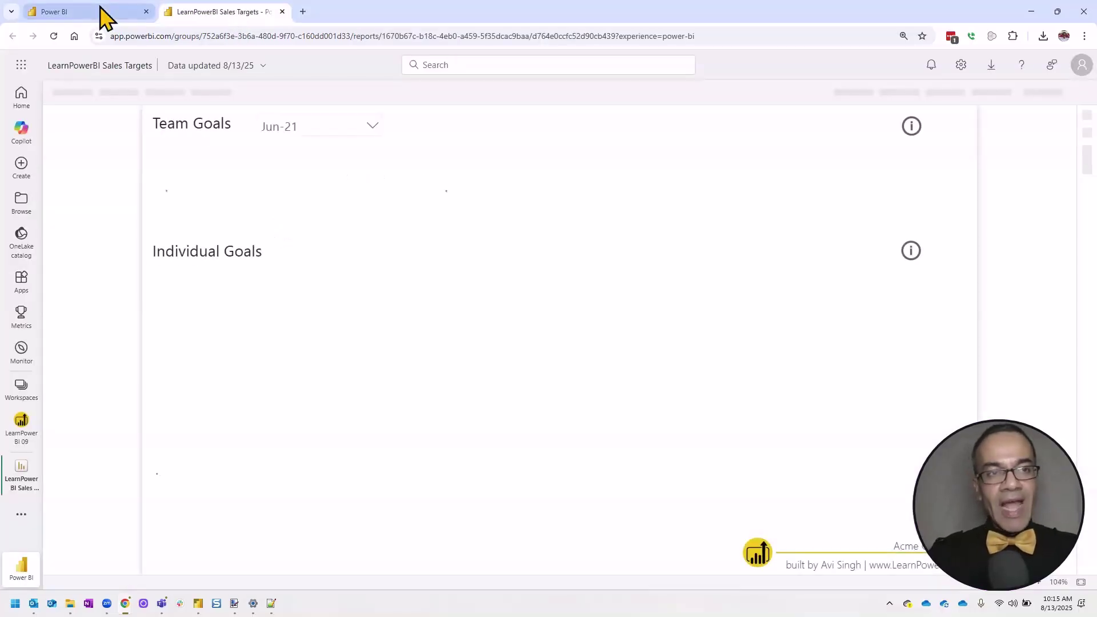
left_click(98, 12)
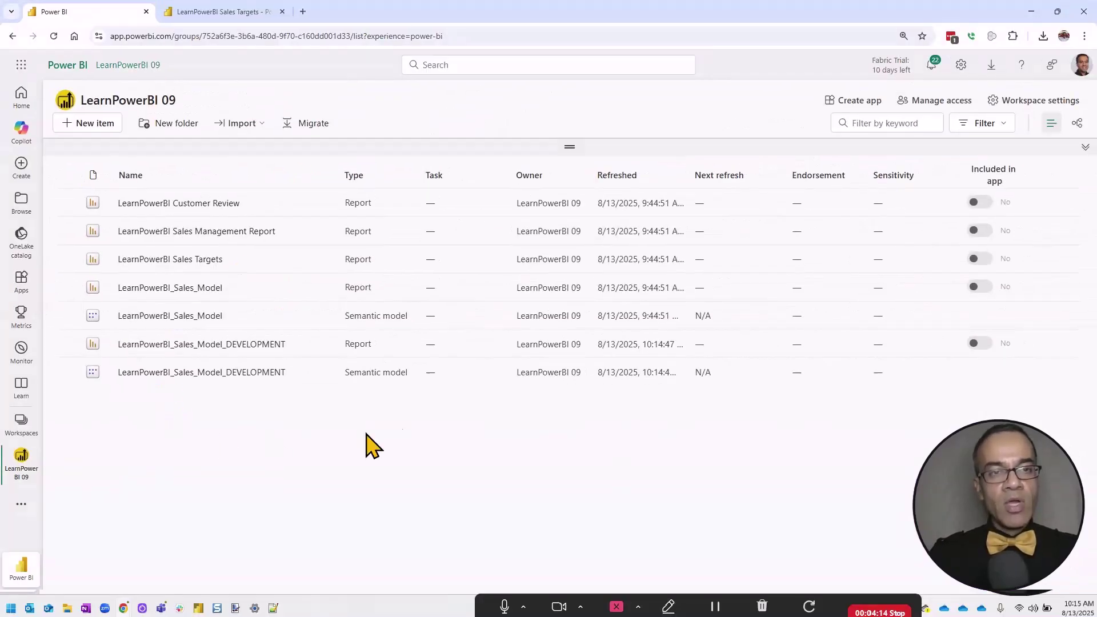
left_click(1076, 123)
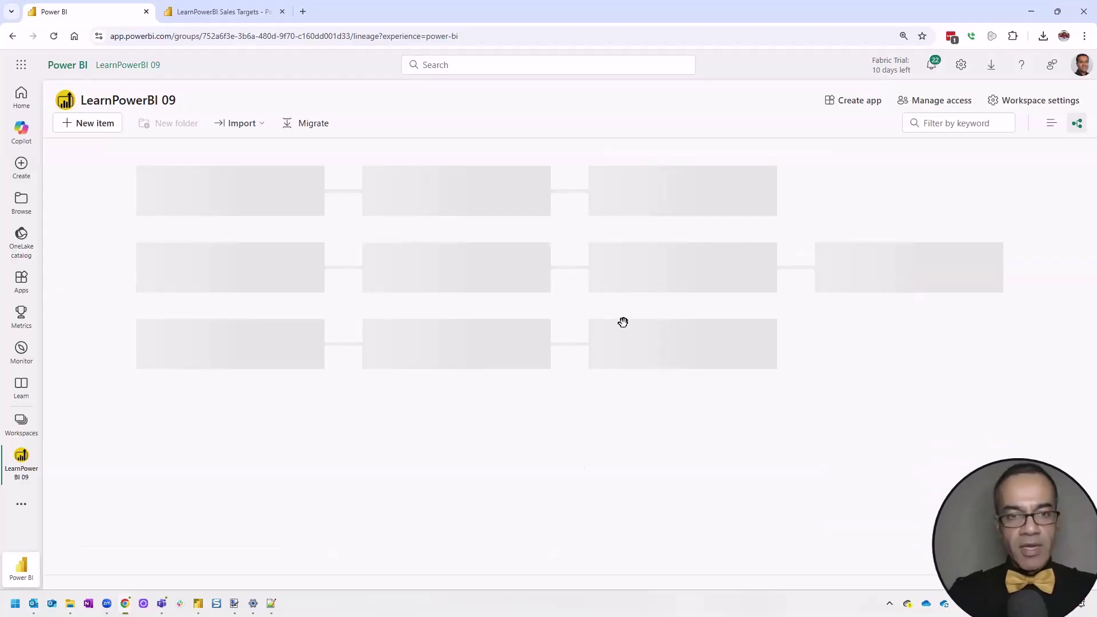
Inspect the Sales Targets and semantic model details, then return to the seven-item workspace list
left_click(688, 187)
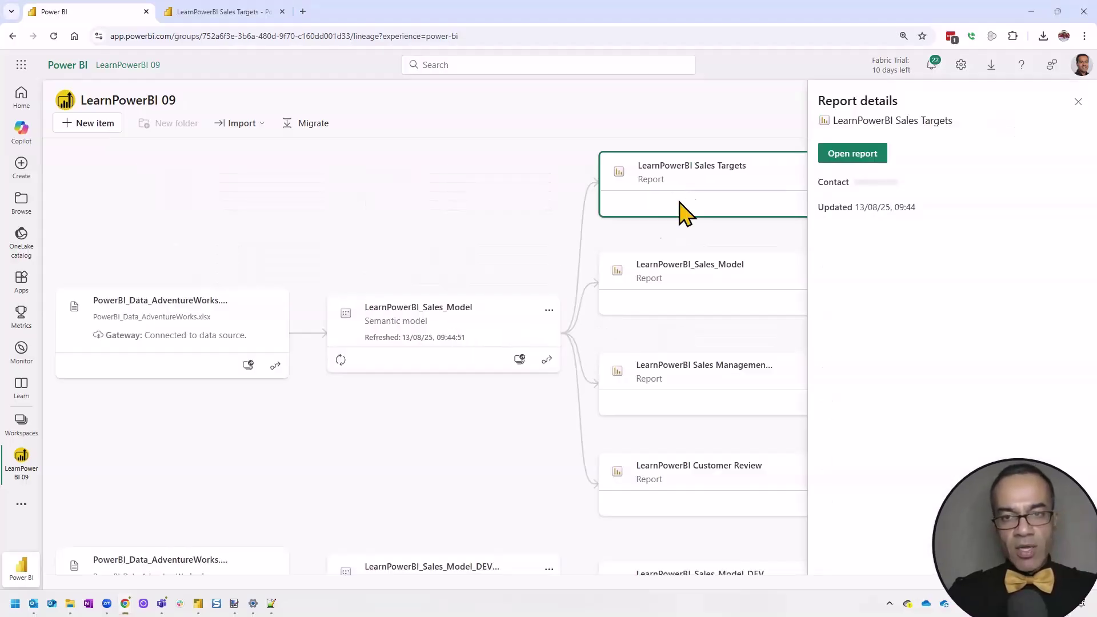
left_click(495, 326)
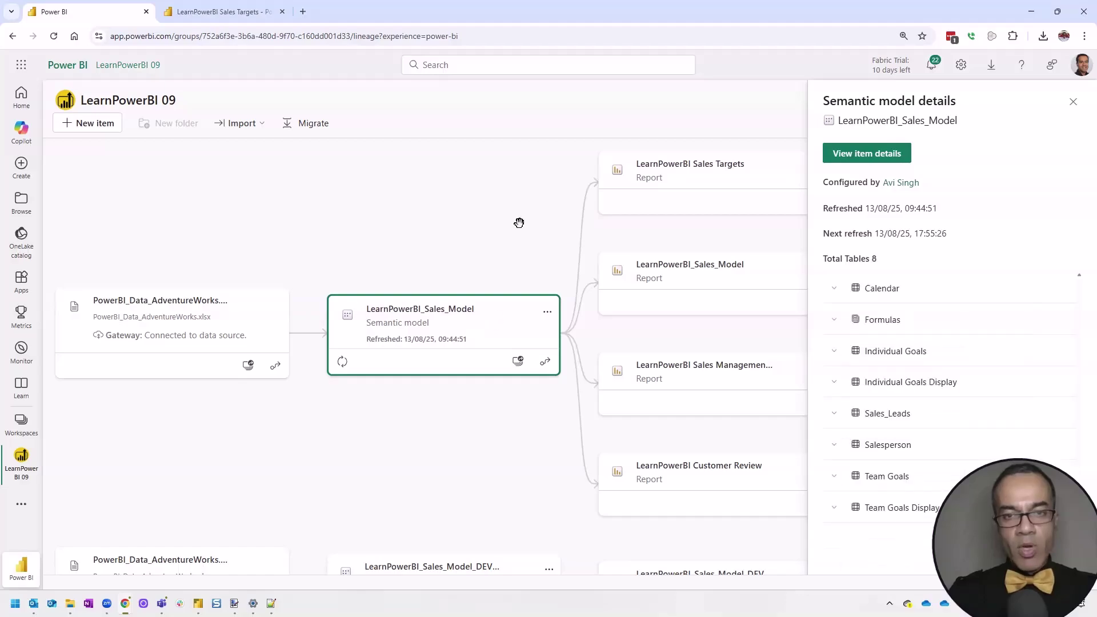
key("ctrl+shift+d")
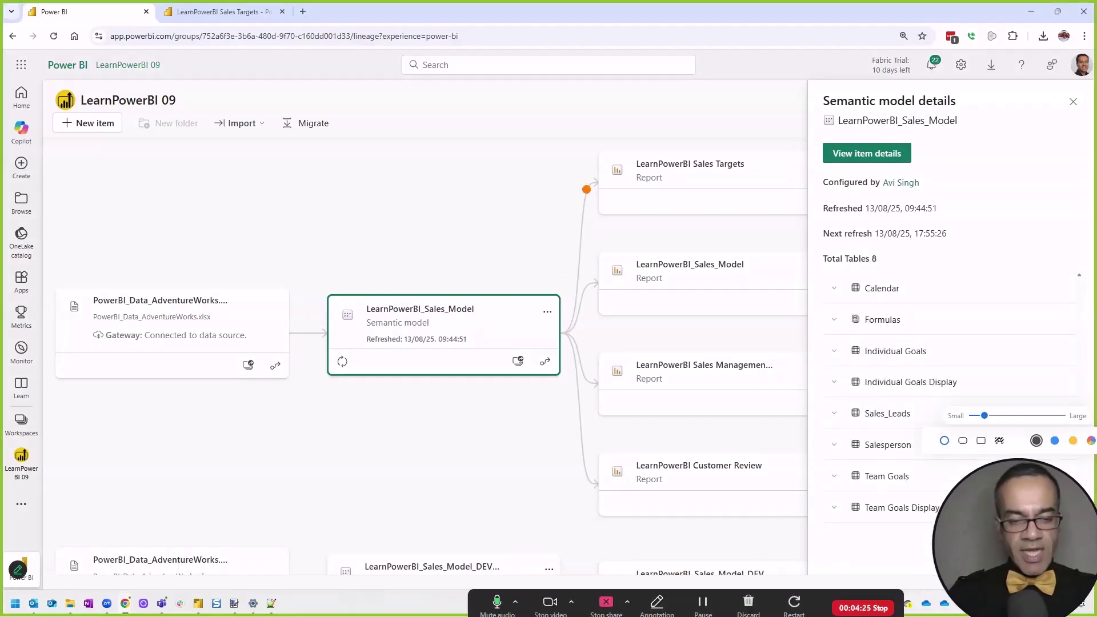
left_click_drag(587, 222, 571, 244)
left_click_drag(572, 226, 603, 241)
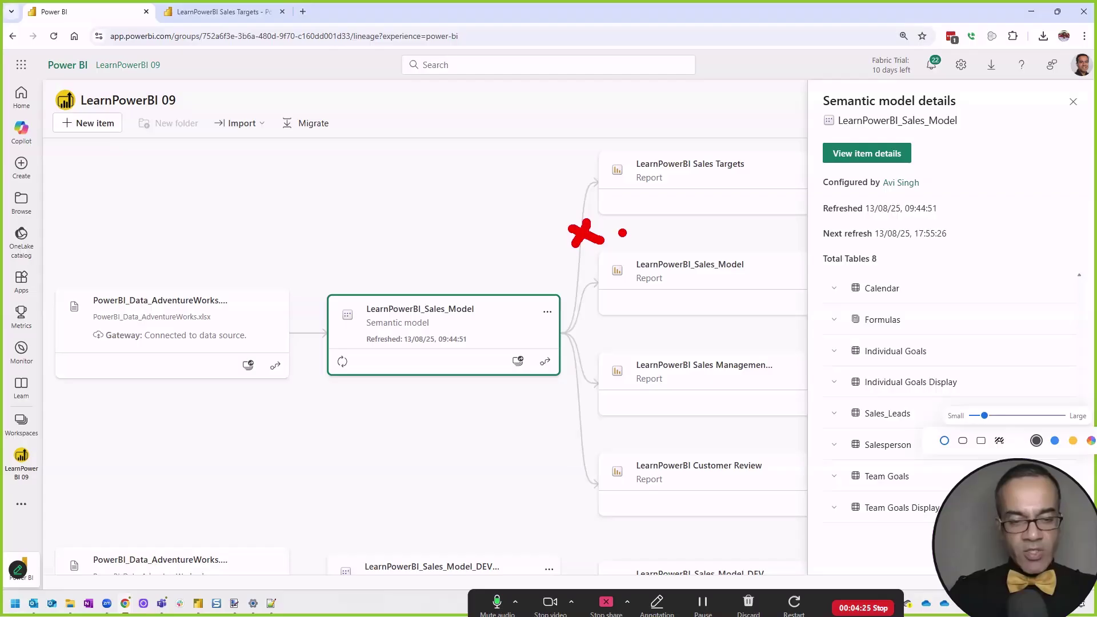
mouse_move(647, 193)
left_mouse_down()
mouse_move(629, 290)
mouse_move(514, 540)
left_mouse_up()
mouse_move(511, 485)
left_mouse_down()
mouse_move(524, 545)
mouse_move(574, 521)
left_mouse_up()
key("Escape")
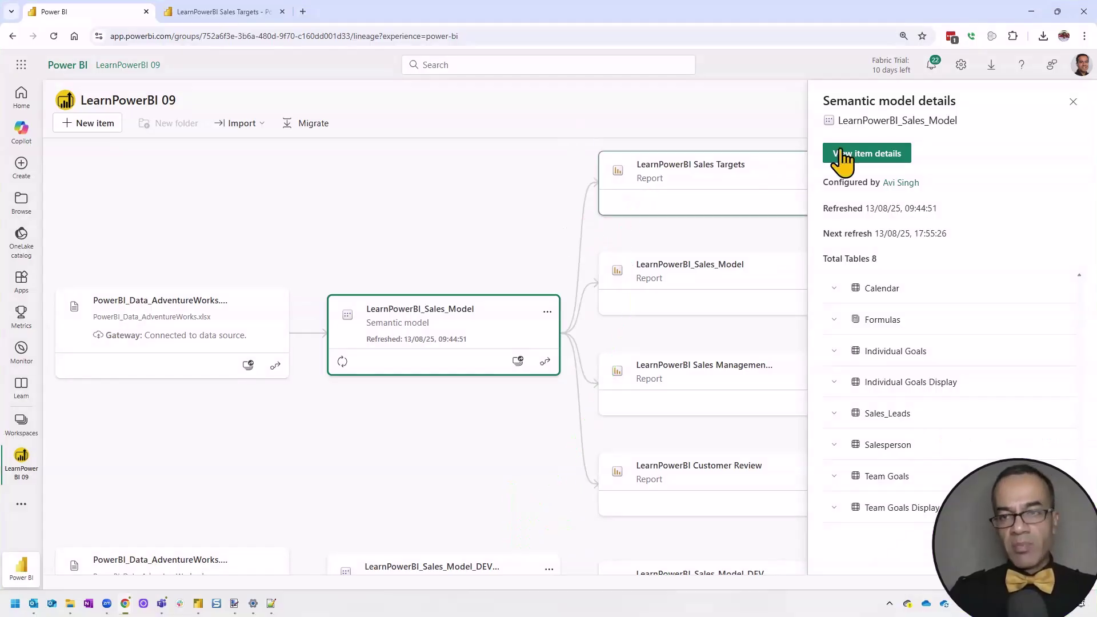
left_click(1073, 102)
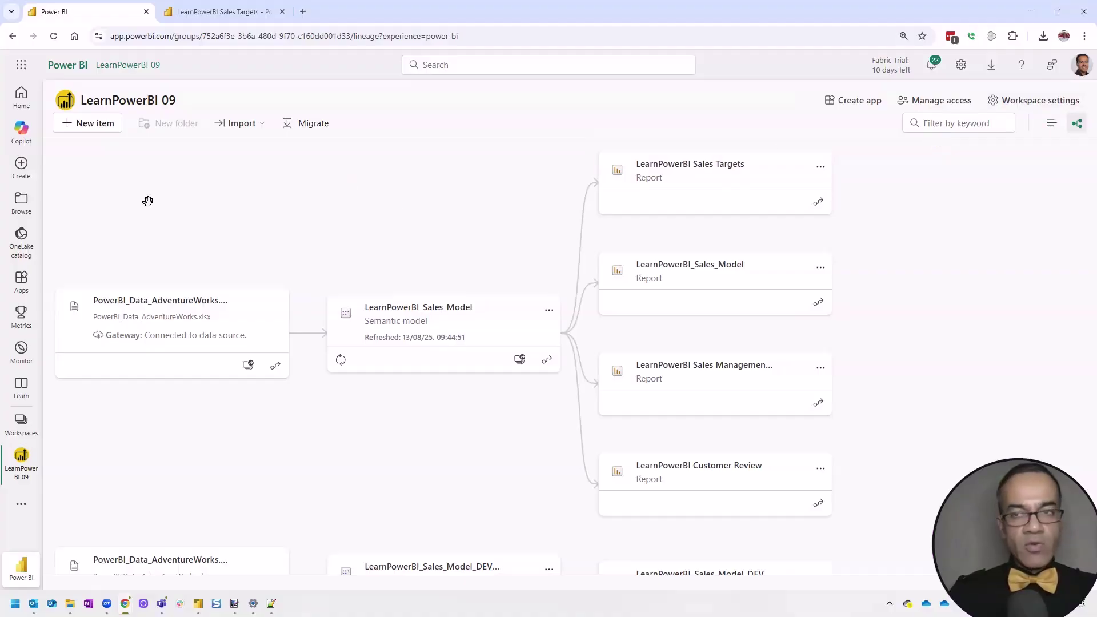
left_click(1052, 125)
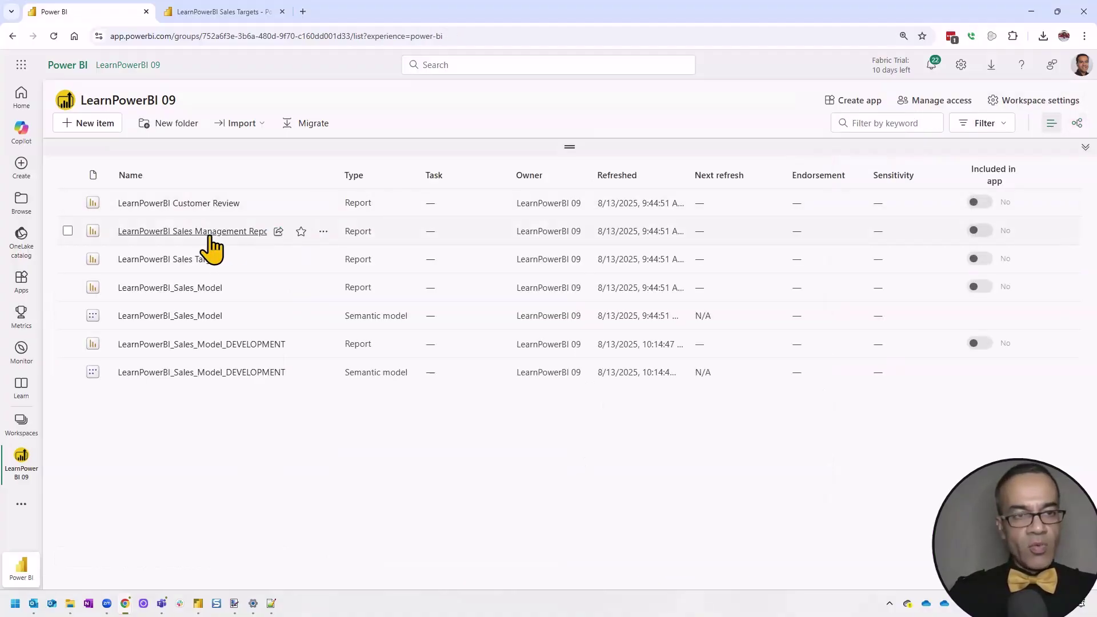
Open LearnPowerBI Sales Targets and choose File > Download this file
left_click(192, 260)
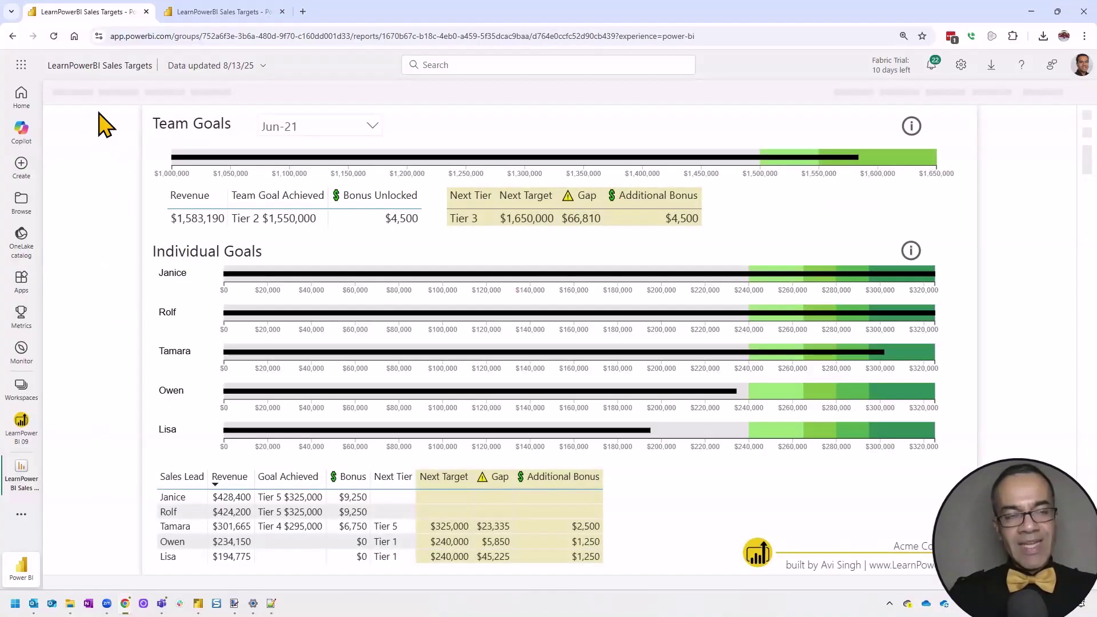
left_click(72, 97)
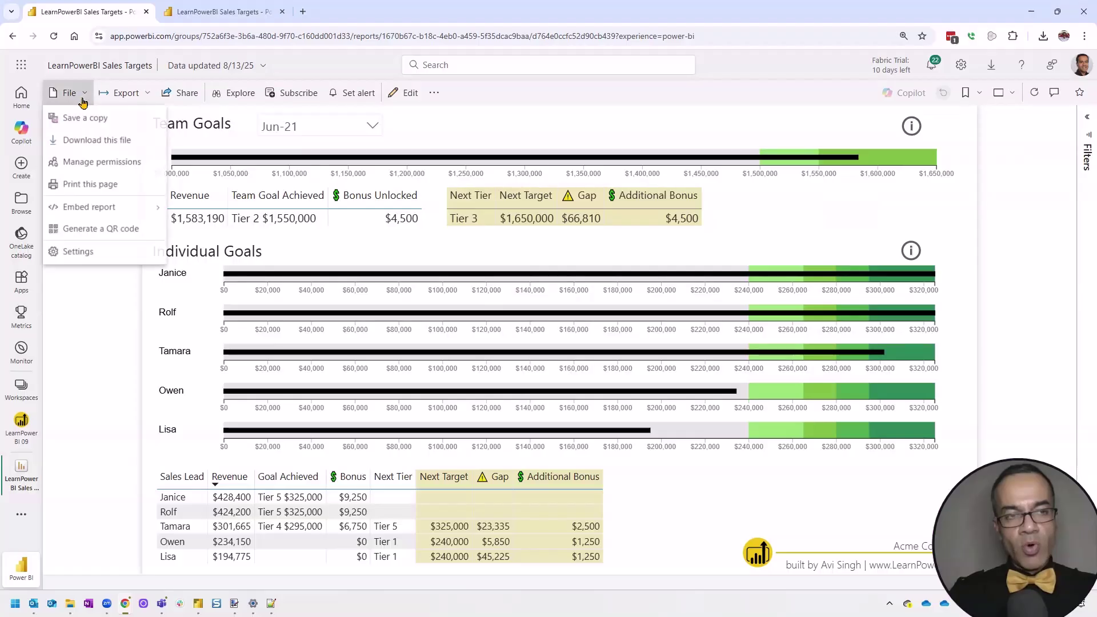
left_click(104, 150)
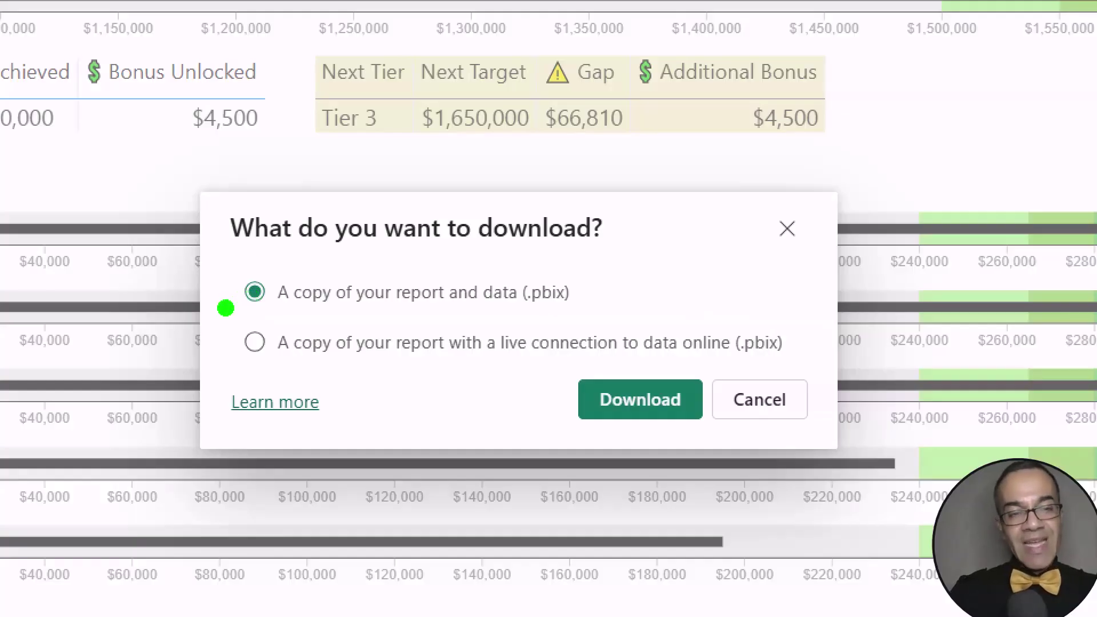
Download the live-connected LearnPowerBI Sales Targets.pbix (1,299 KB) into the Files folder
left_click_drag(282, 296, 340, 293)
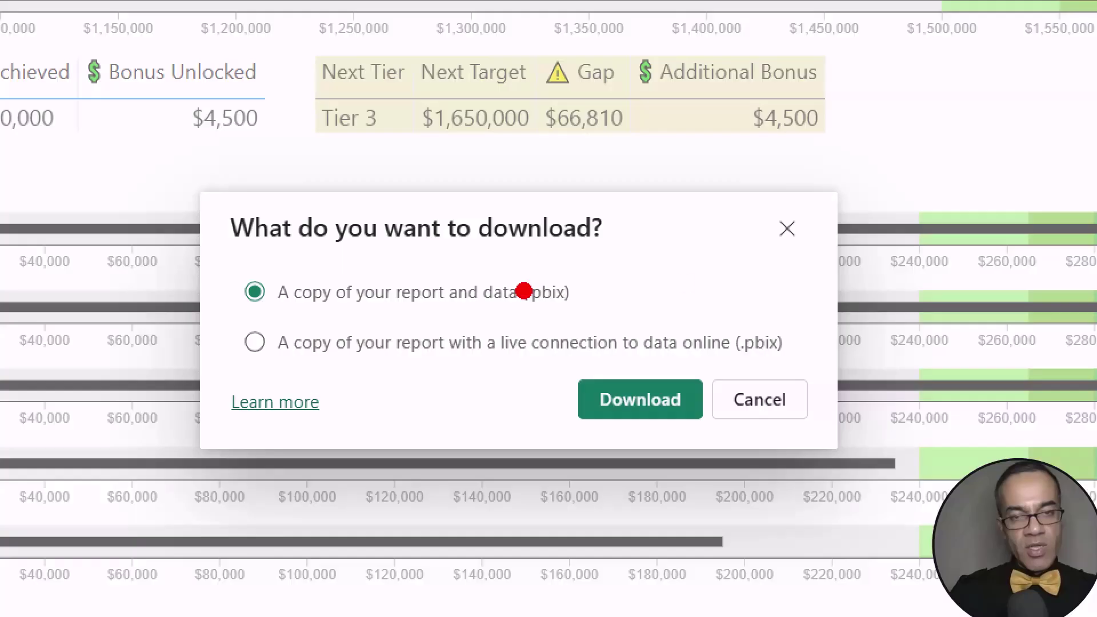
left_click_drag(621, 266, 579, 323)
left_click_drag(576, 279, 637, 308)
key("g")
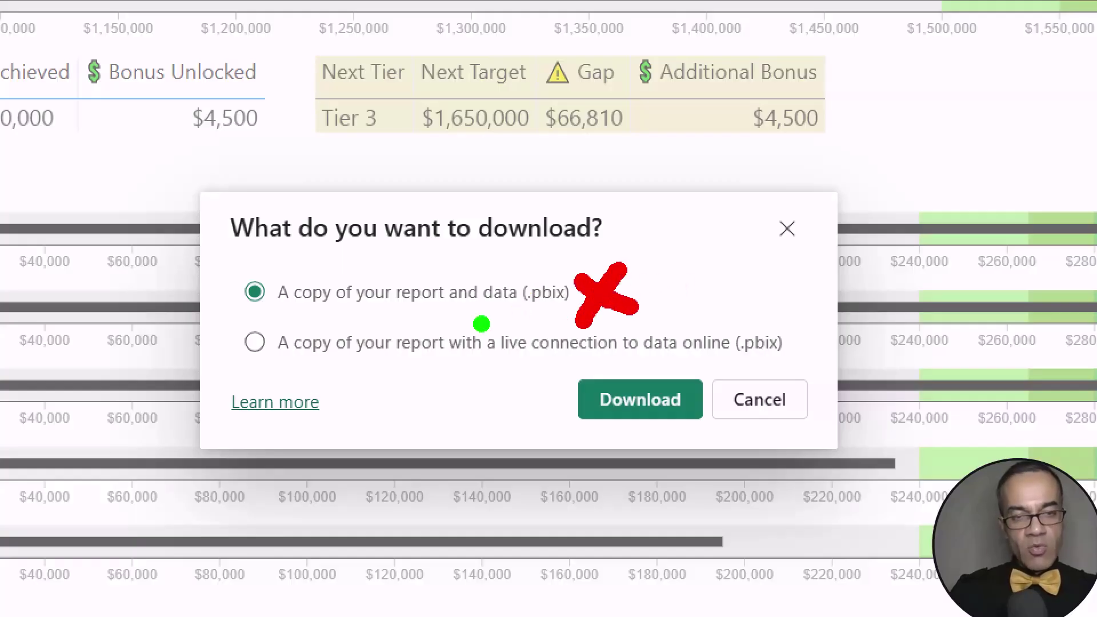
mouse_move(211, 311)
left_mouse_down()
mouse_move(259, 333)
mouse_move(541, 383)
mouse_move(656, 374)
mouse_move(814, 387)
left_mouse_up()
key("Escape")
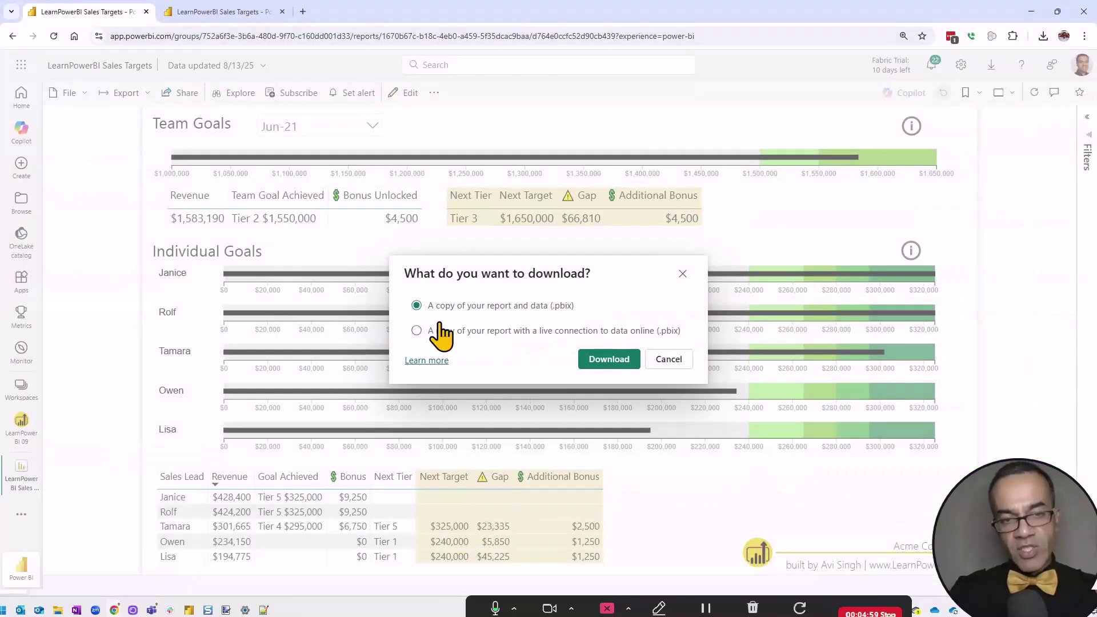
left_click(600, 360)
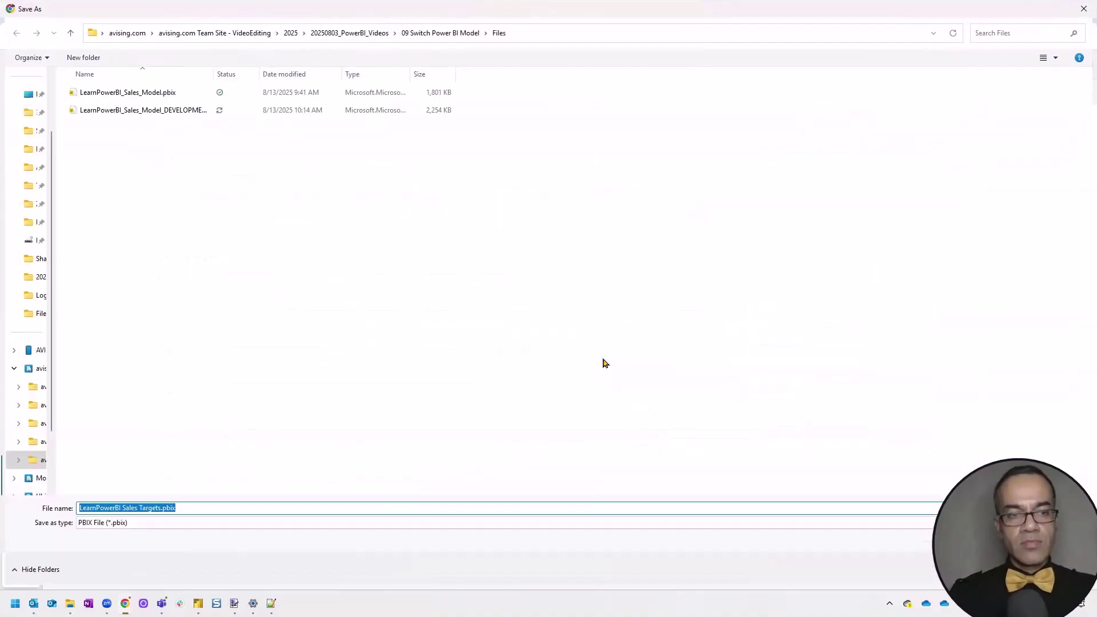
left_click(996, 569)
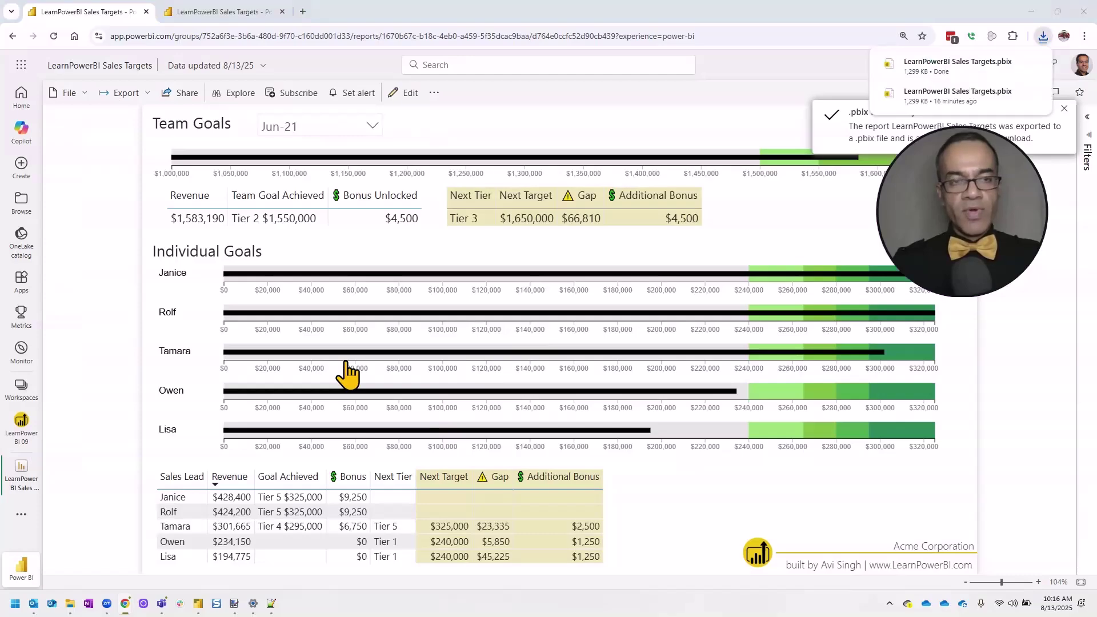
key("alt+Tab")
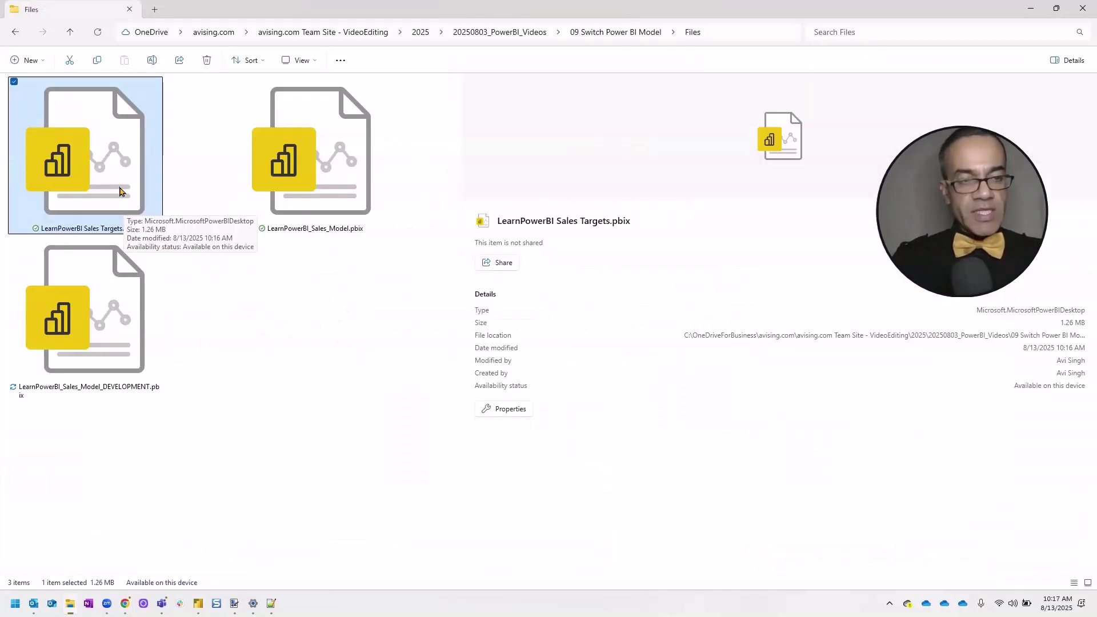
Rename the downloaded report file to 'LearnPowerBI Sales Targets DEVELOPMENT.pbix'
key("F2")
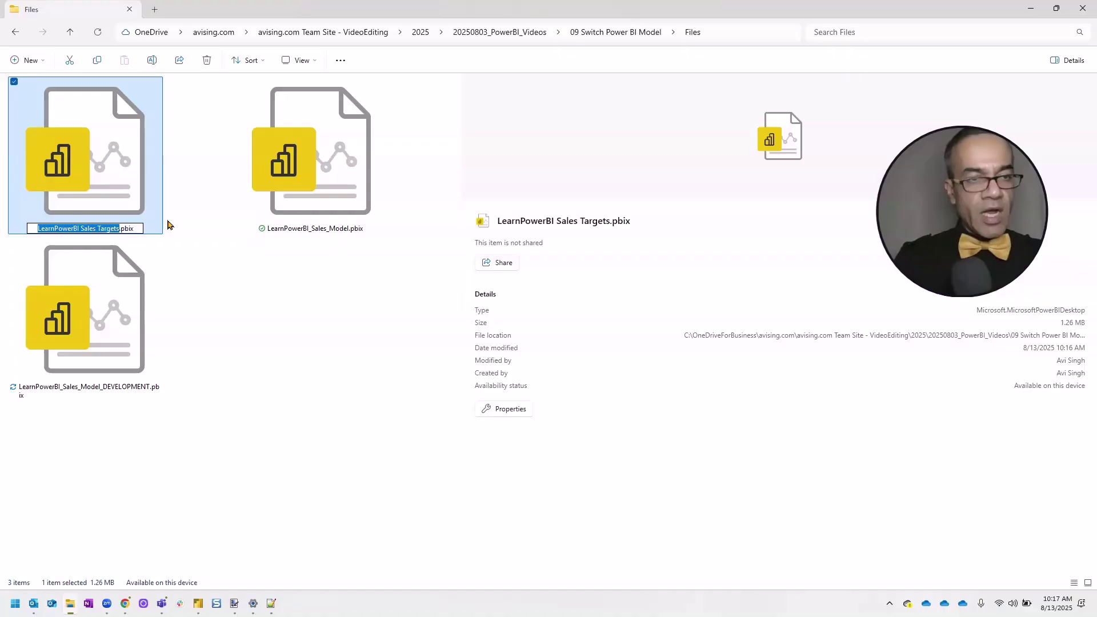
key("Right")
type("DEVELOP")
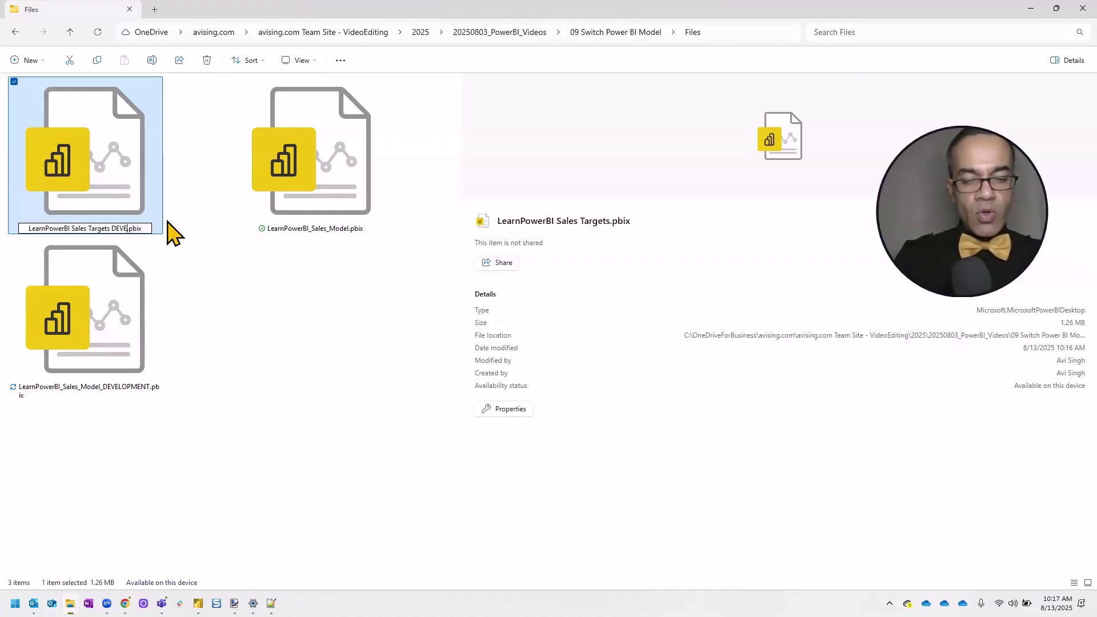
type("MENT")
key("Return")
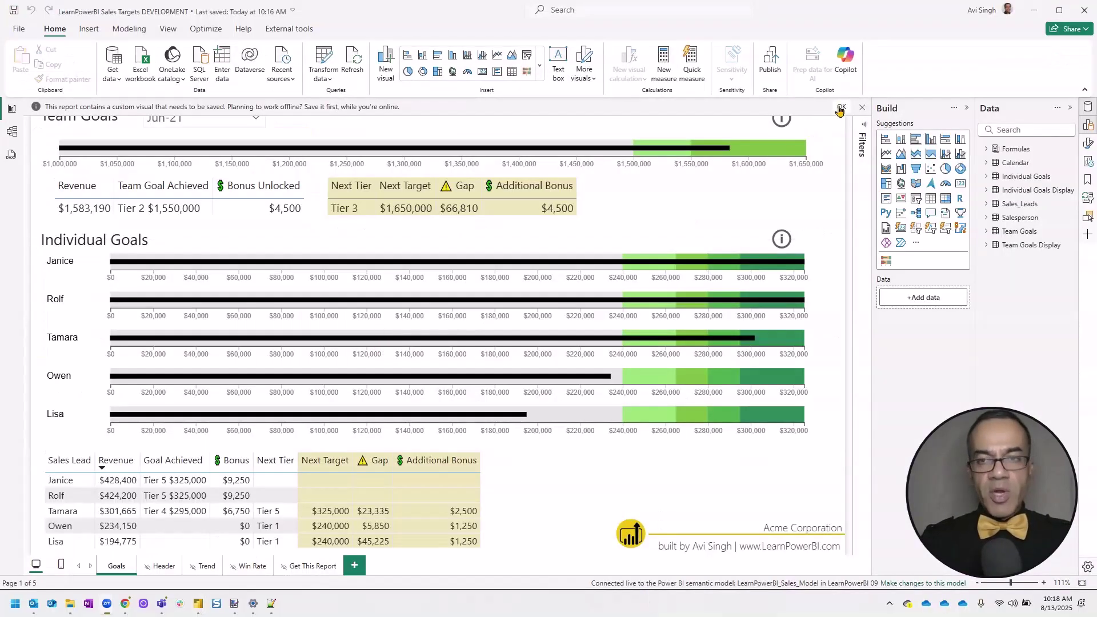
Dismiss the yellow custom visual warning banner and return to the browser
left_click(841, 109)
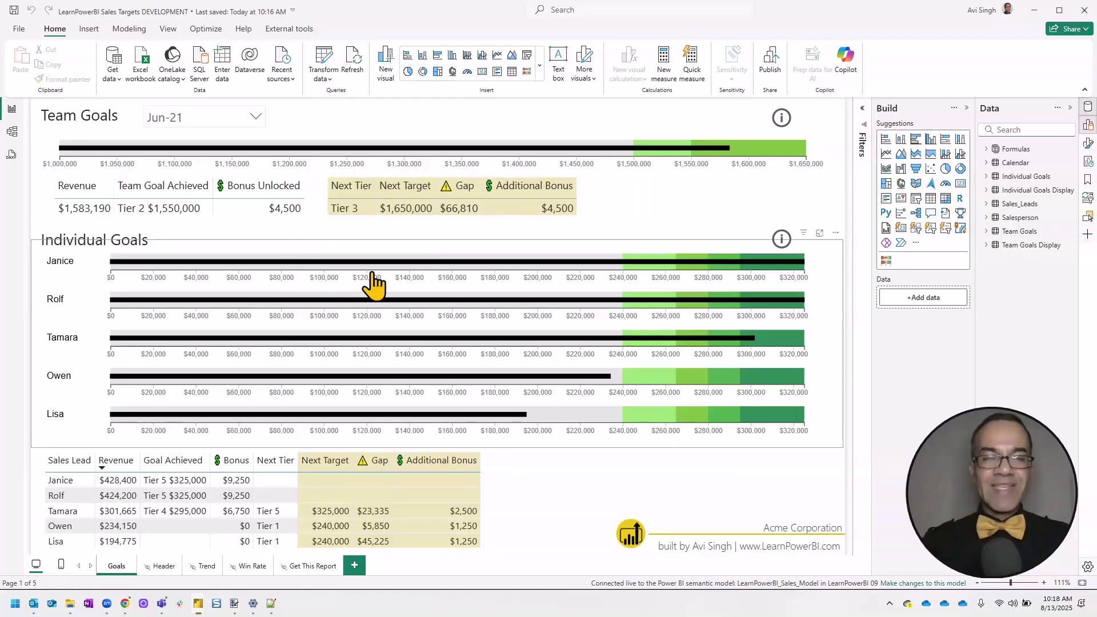
key("alt+Tab")
key("alt+Tab")
key("alt+Tab")
key("alt+Tab")
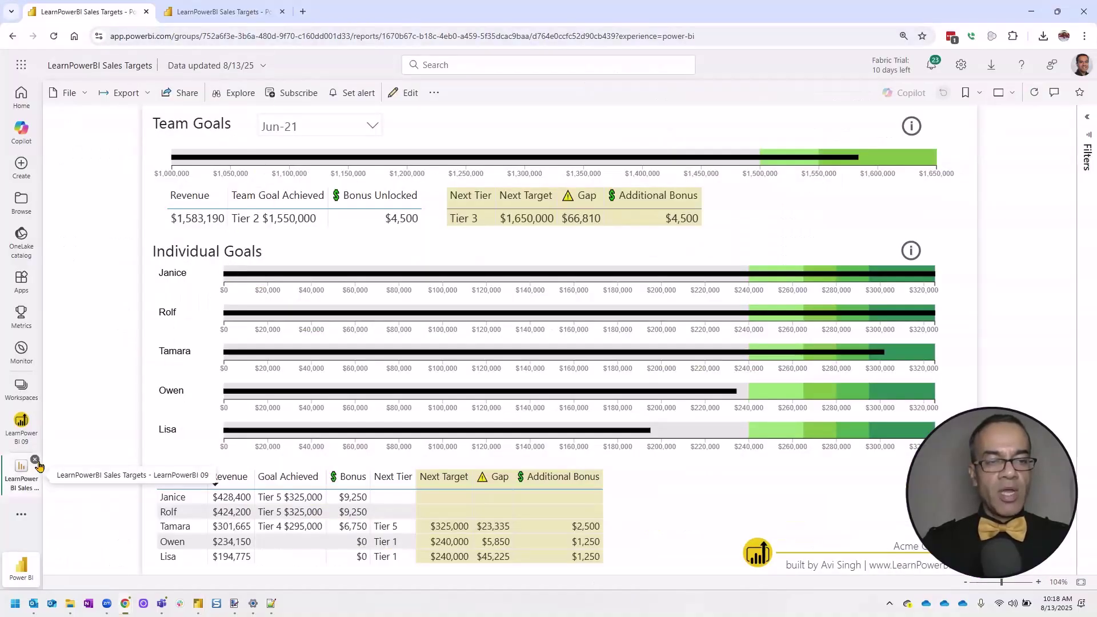
Close the open Sales Targets report from the left navigation bar
left_click(35, 461)
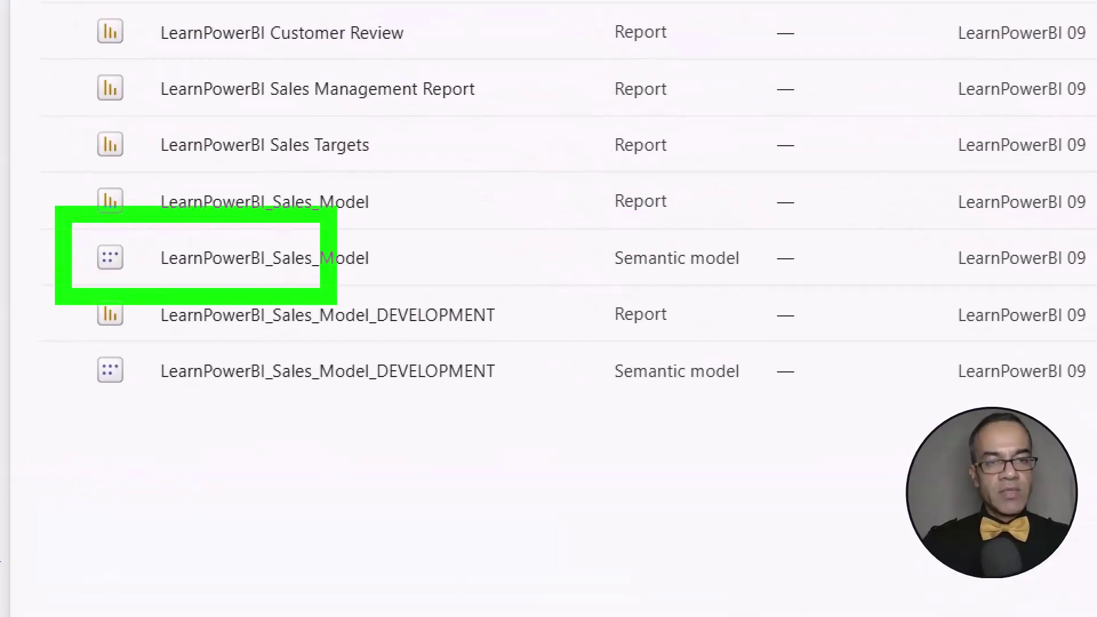
left_click(166, 364)
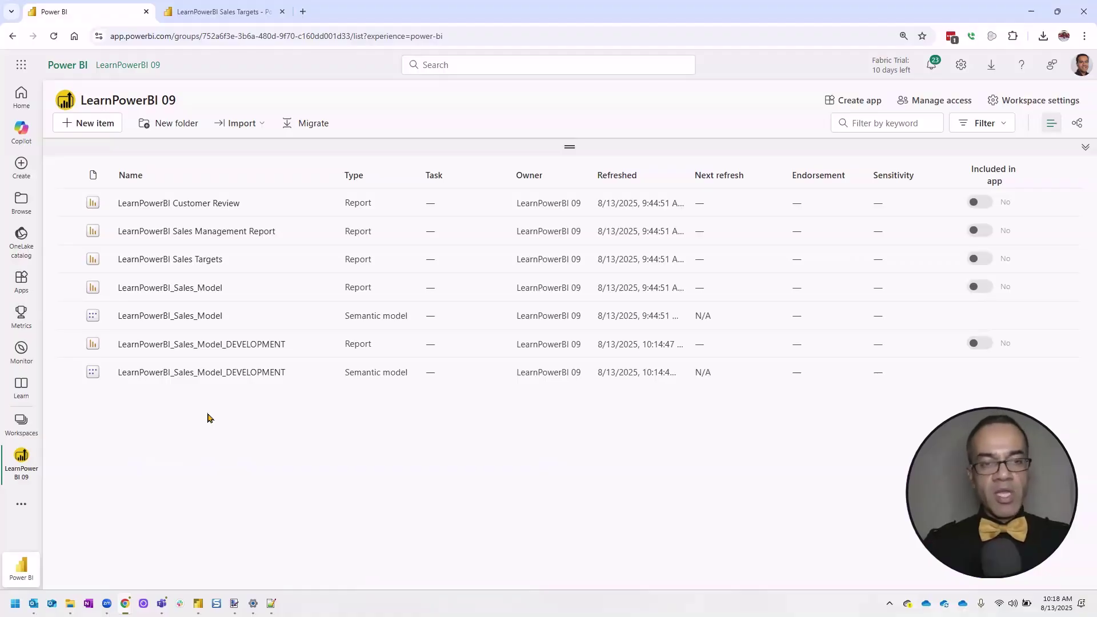
Through Data source settings, connect the report to the LearnPowerBI_Sales_Model_DEVELOPMENT semantic model
key("alt+Tab")
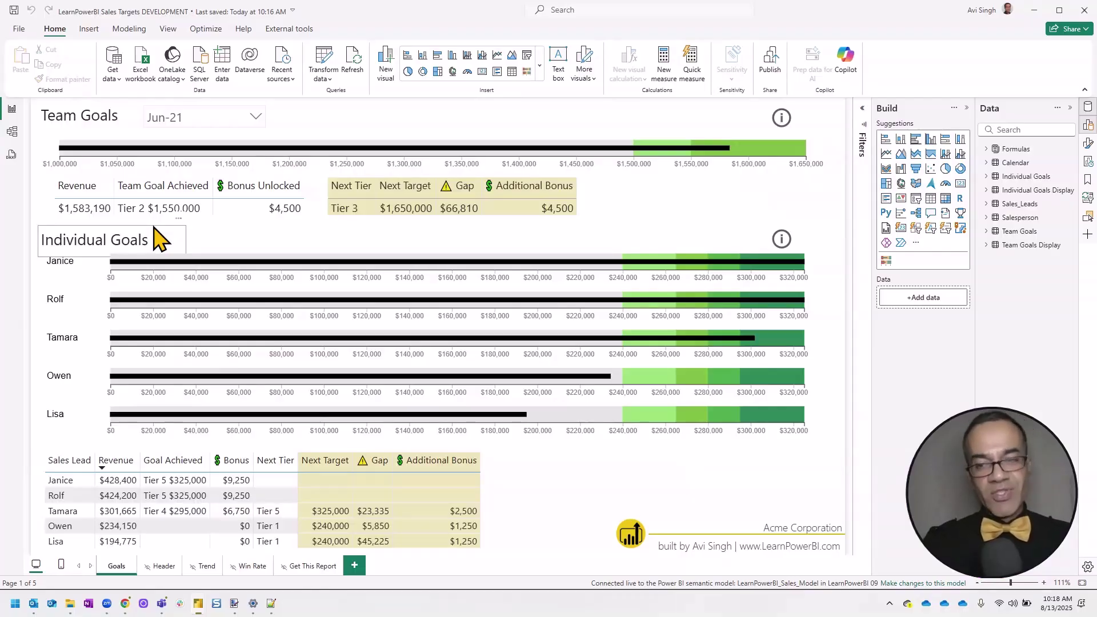
left_click(326, 79)
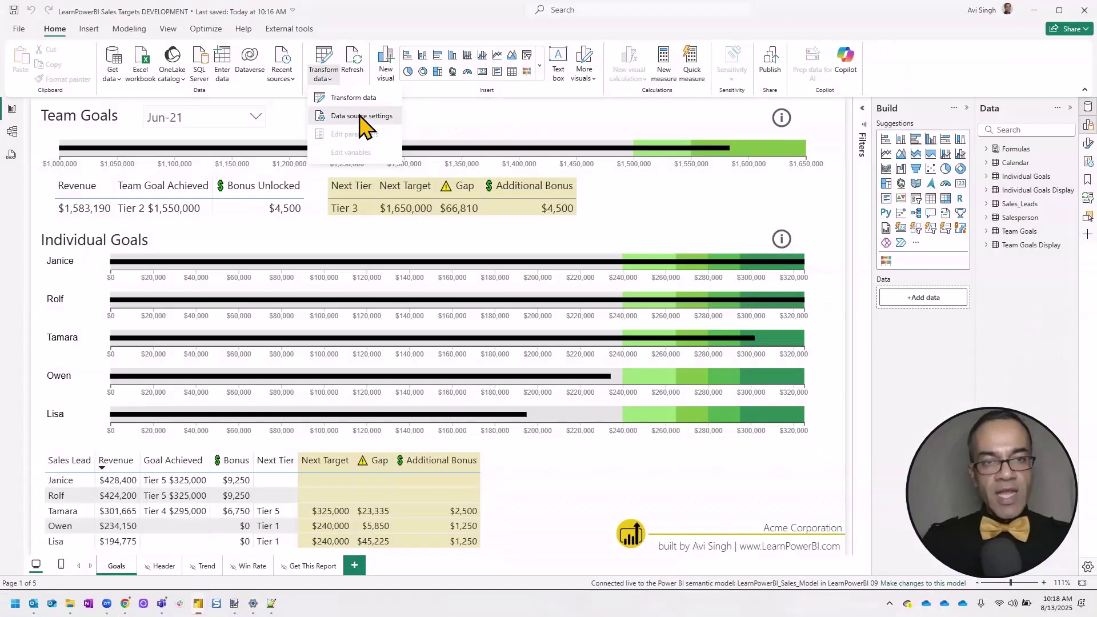
left_click(360, 115)
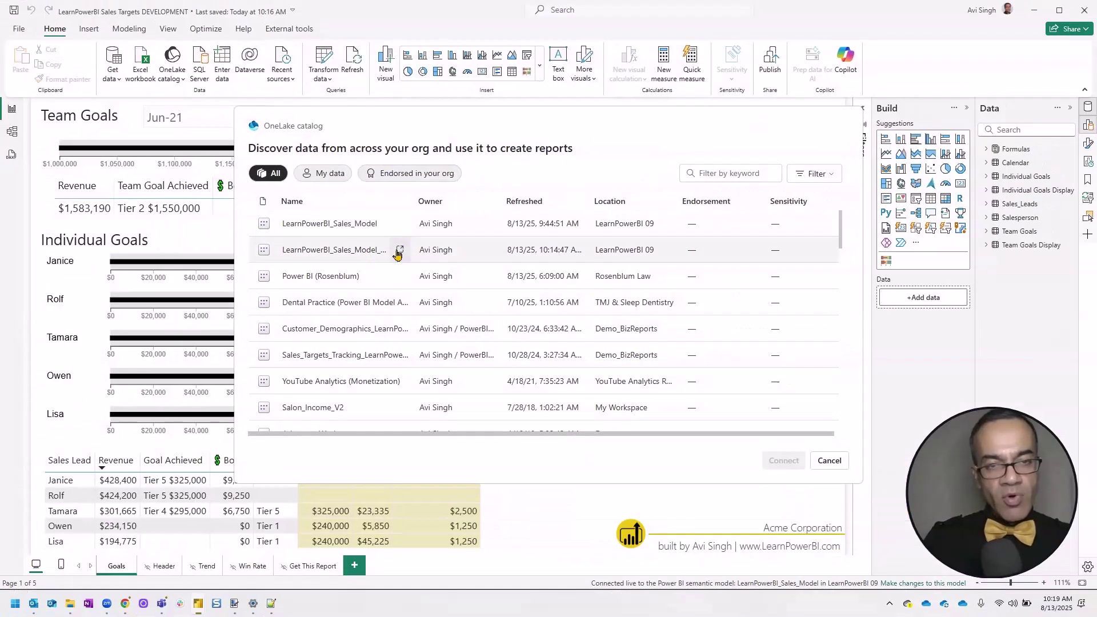
left_click(344, 255)
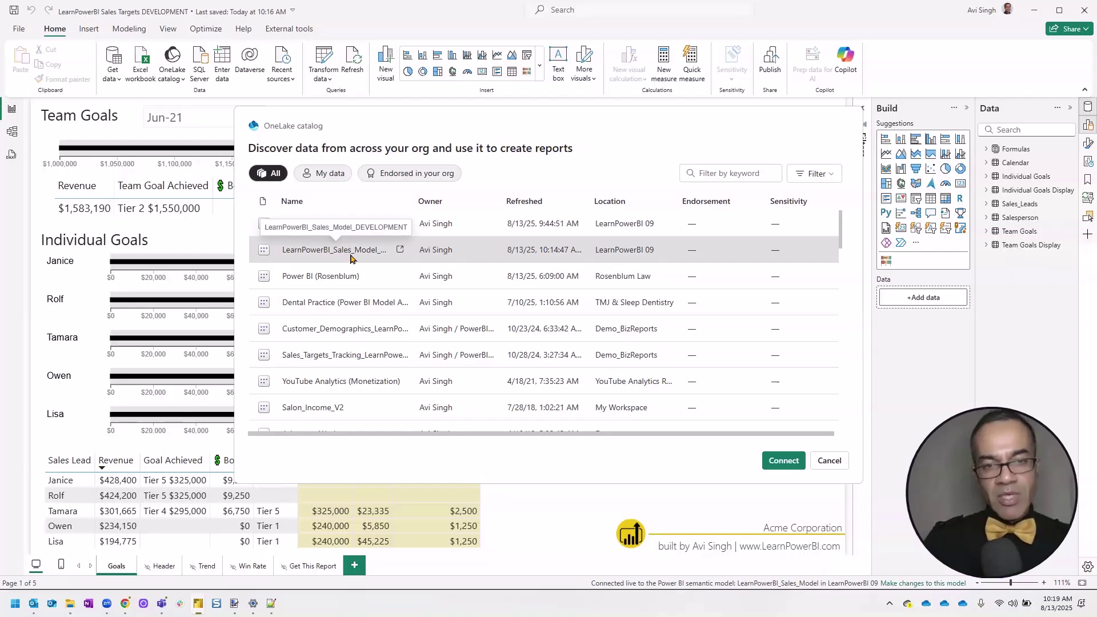
left_click(783, 461)
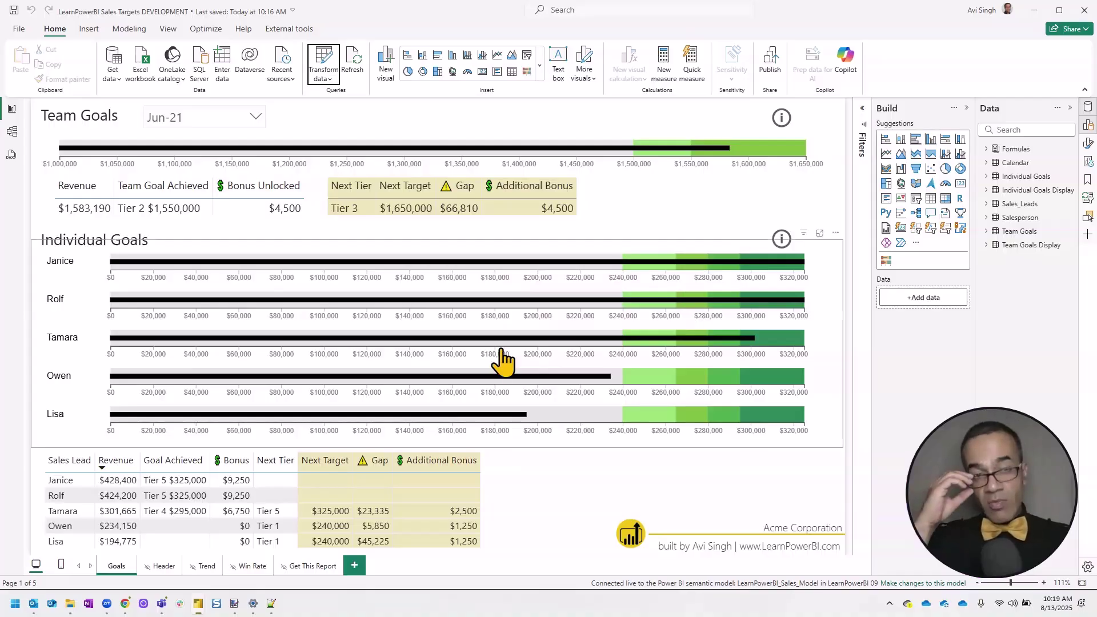
Expand the Sales_Leads fields, then switch to the Sales_Model_DEVELOPMENT window
left_click(985, 206)
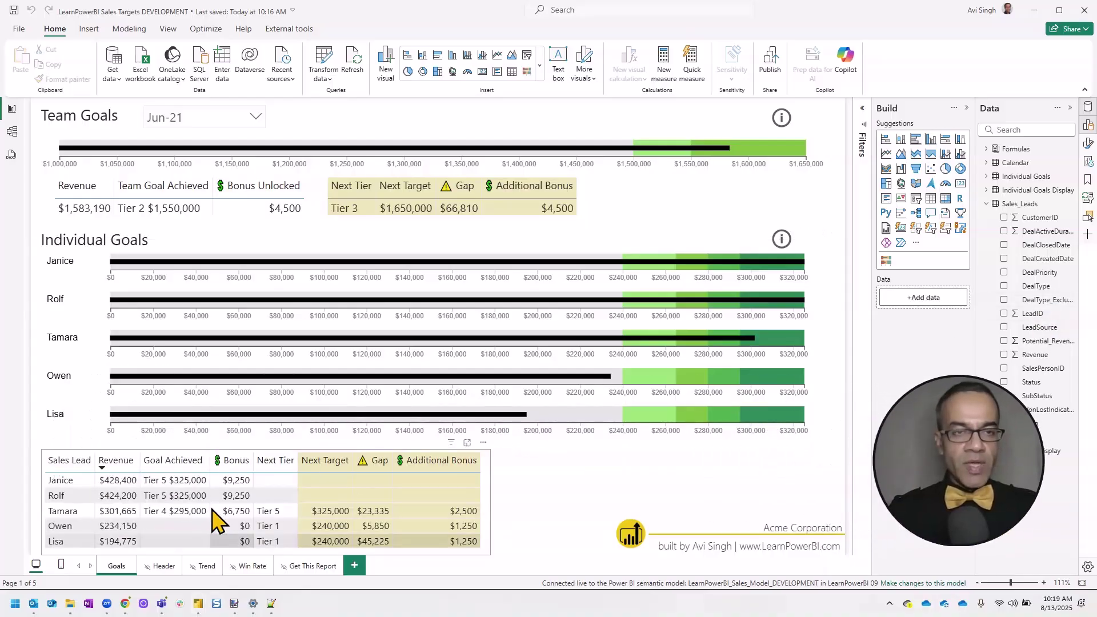
mouse_move(199, 606)
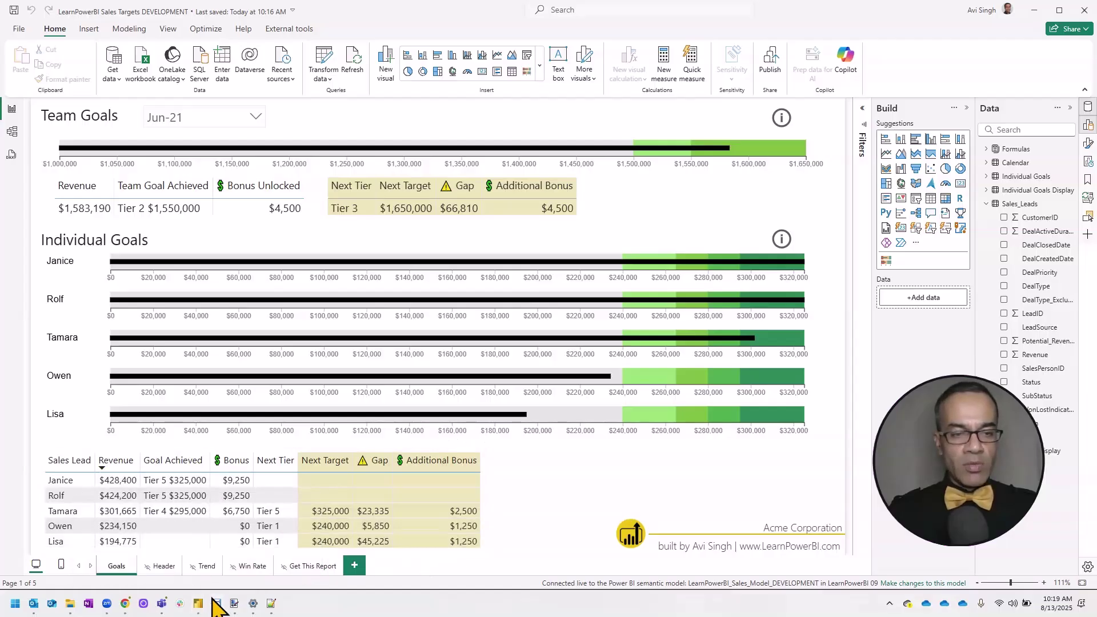
left_click(172, 534)
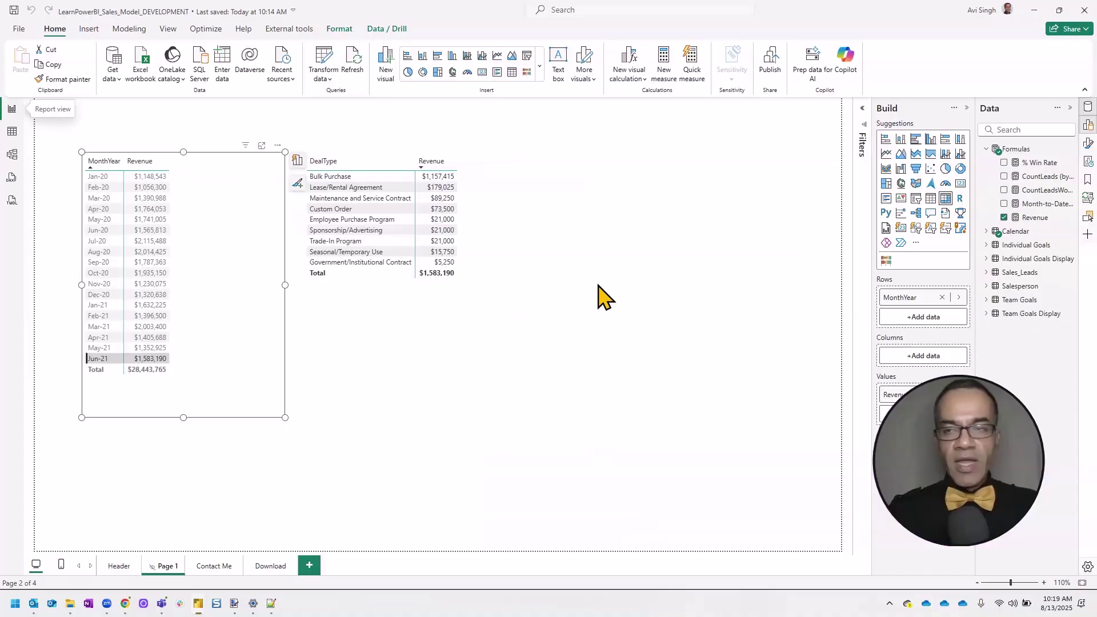
Go back to Page 1 and select the Revenue measure under Formulas
left_click(196, 459)
left_click(120, 566)
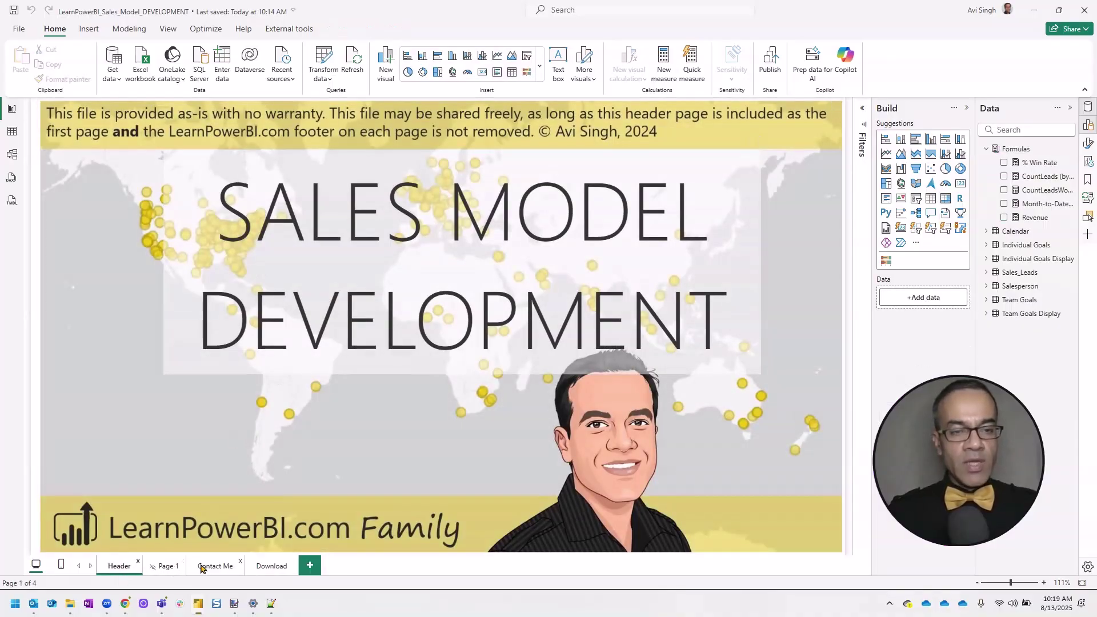
left_click(172, 567)
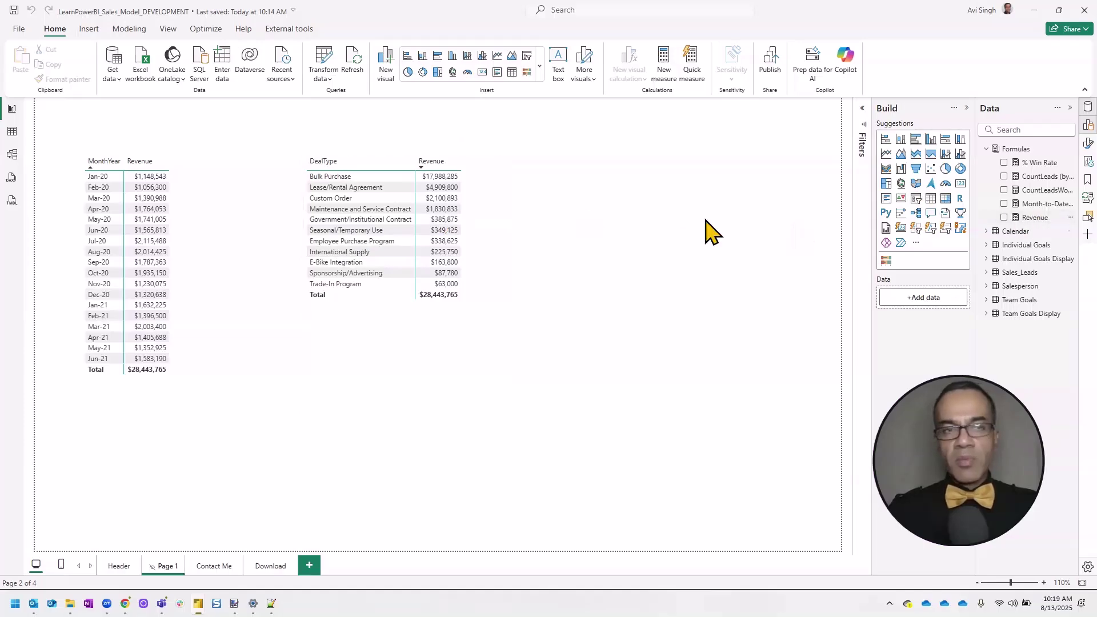
left_click(1034, 217)
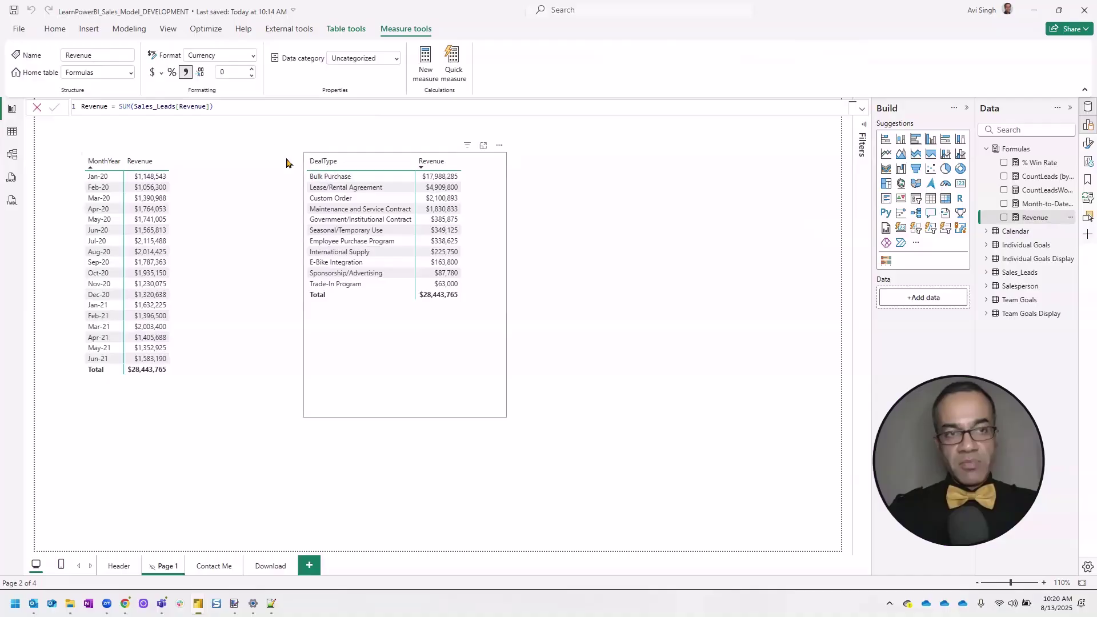
Wrap Revenue in CALCULATE with Sales_Leads[DealType_Exclude] = FALSE(), then view the Header page
left_click(242, 107)
scroll(278, 135, "up", 7, "ctrl")
scroll(257, 107, "up", 5, "ctrl")
left_click(177, 113)
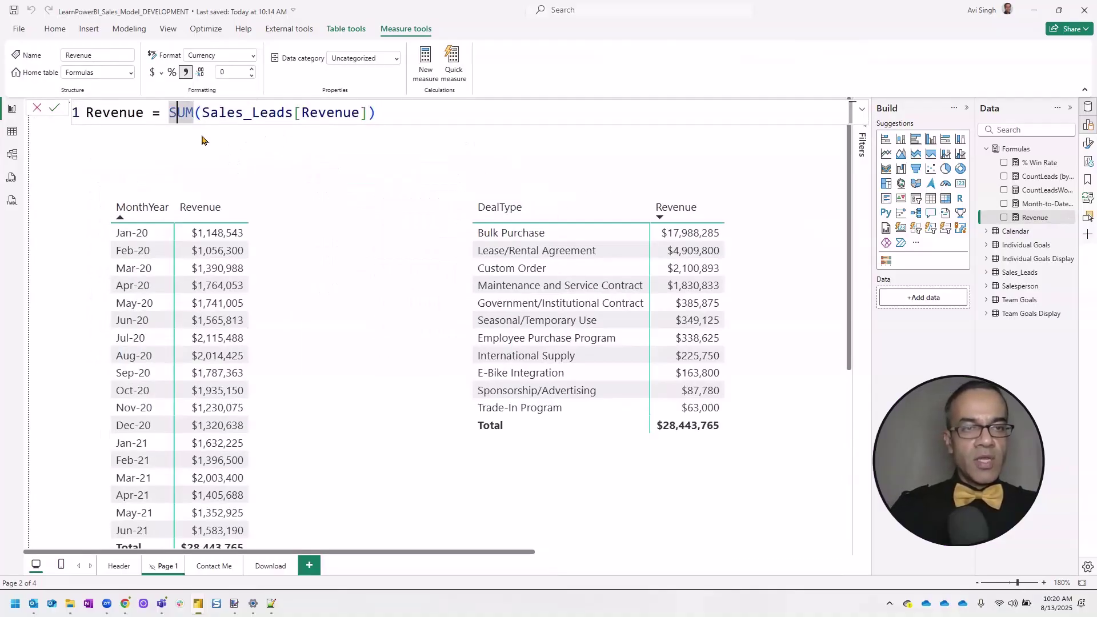
type("CAL")
key("Tab")
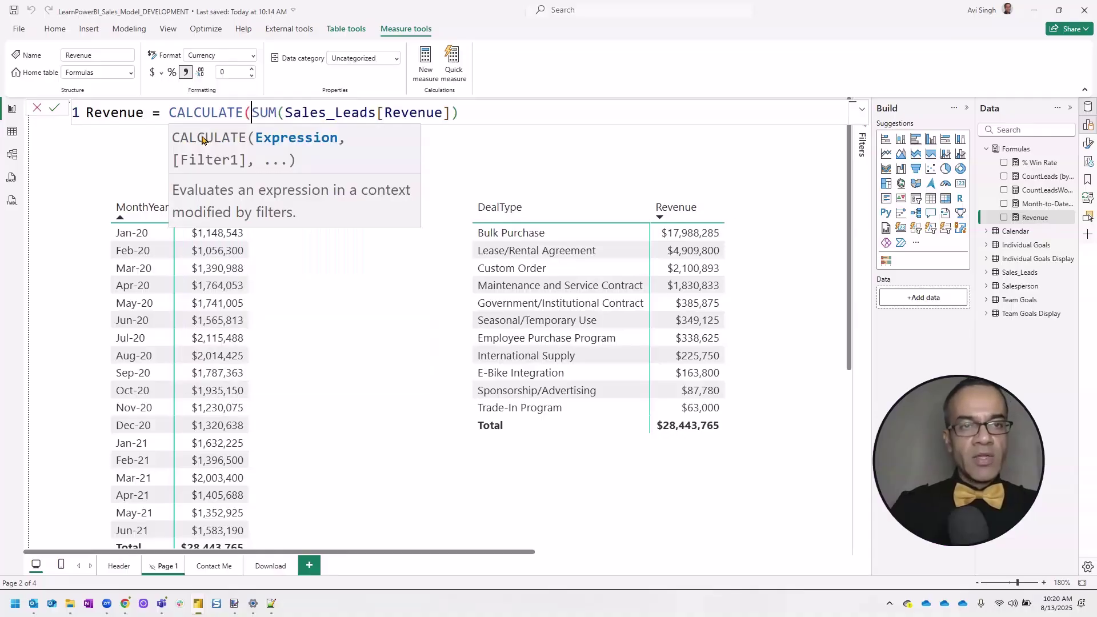
left_click(466, 110)
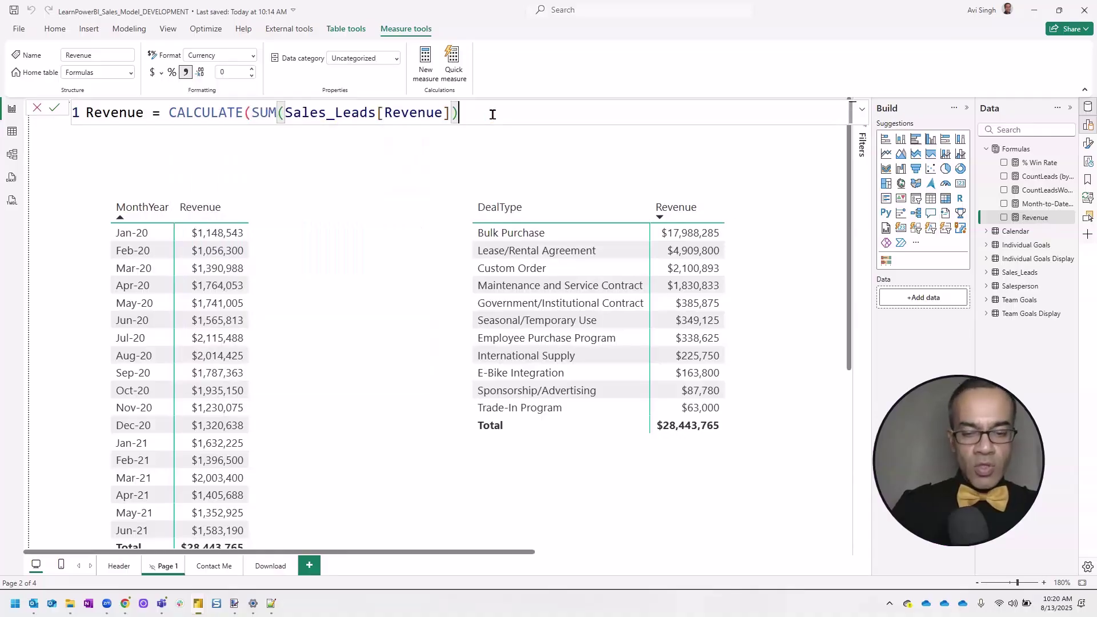
type(", ")
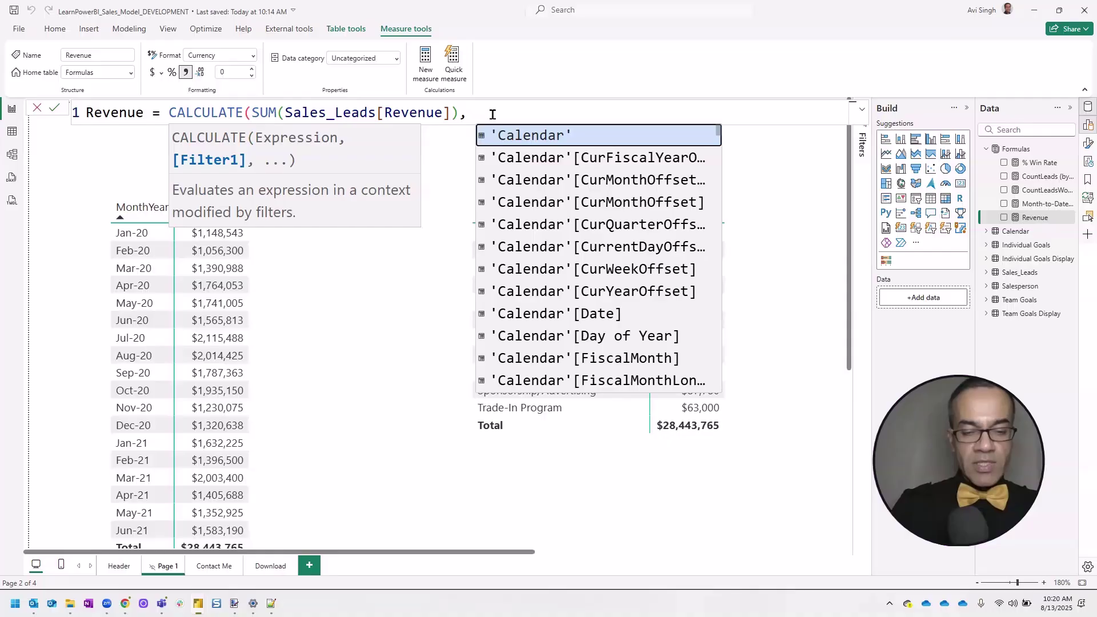
type("Excl")
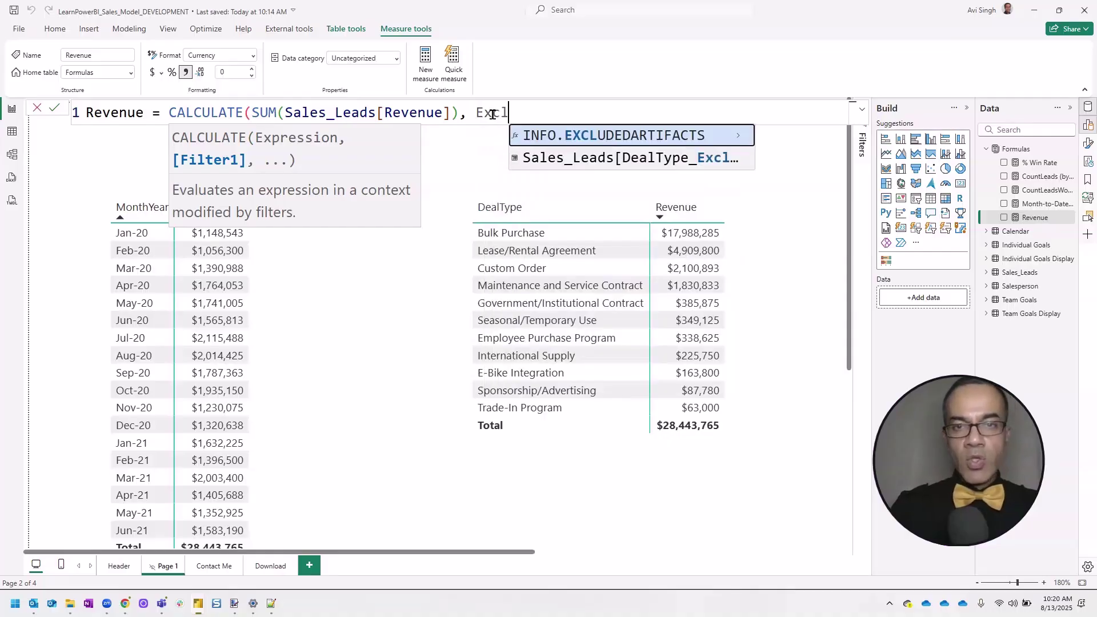
left_click(576, 165)
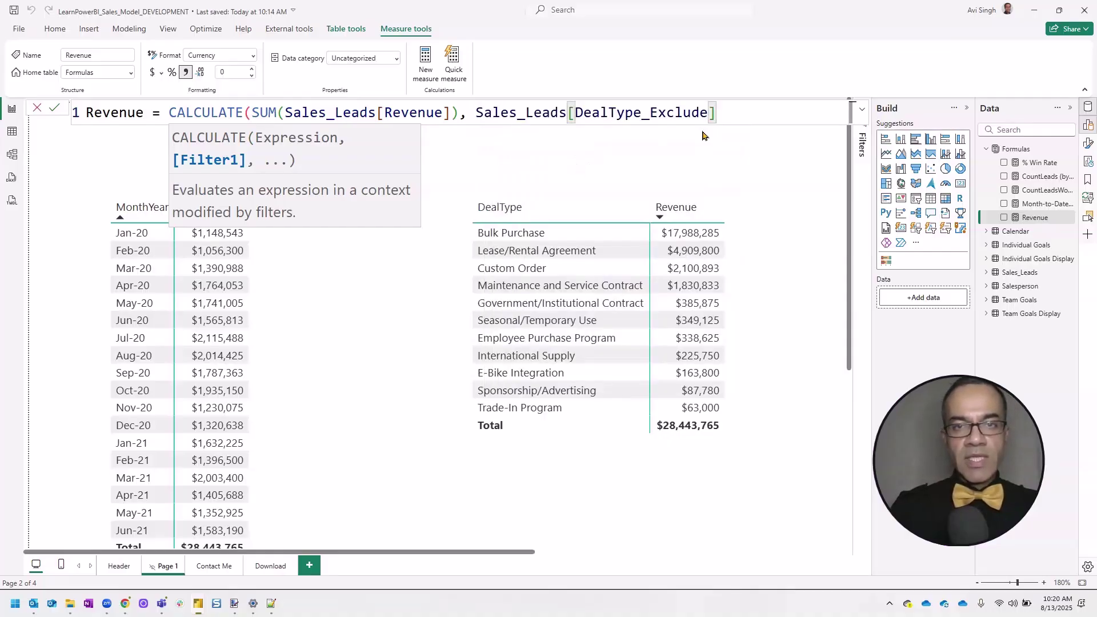
type("= FAL")
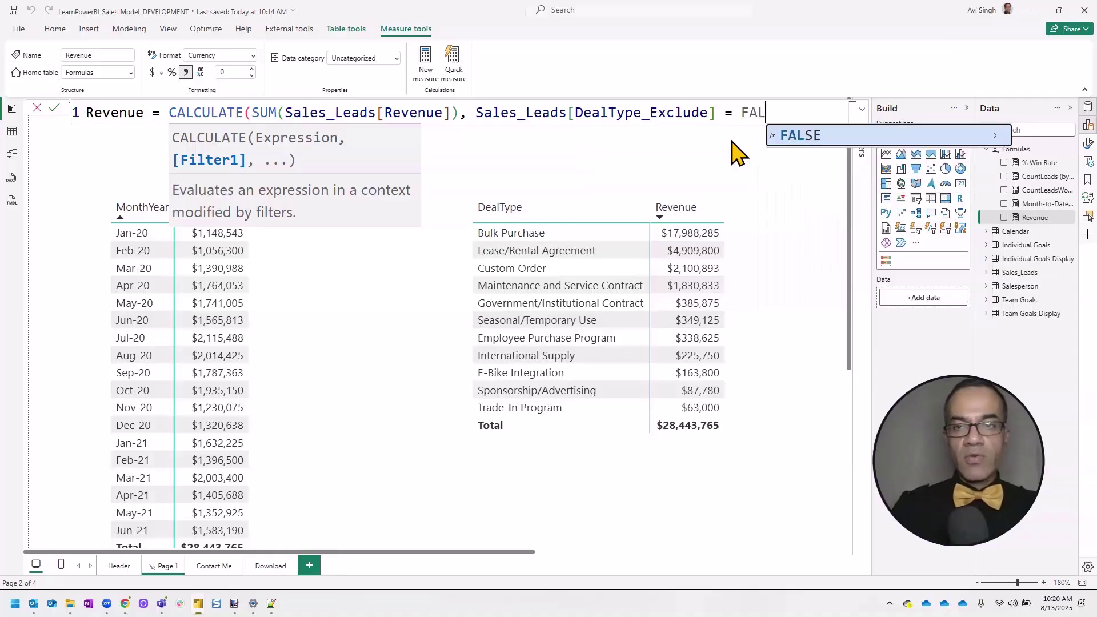
type("SE())")
key("Return")
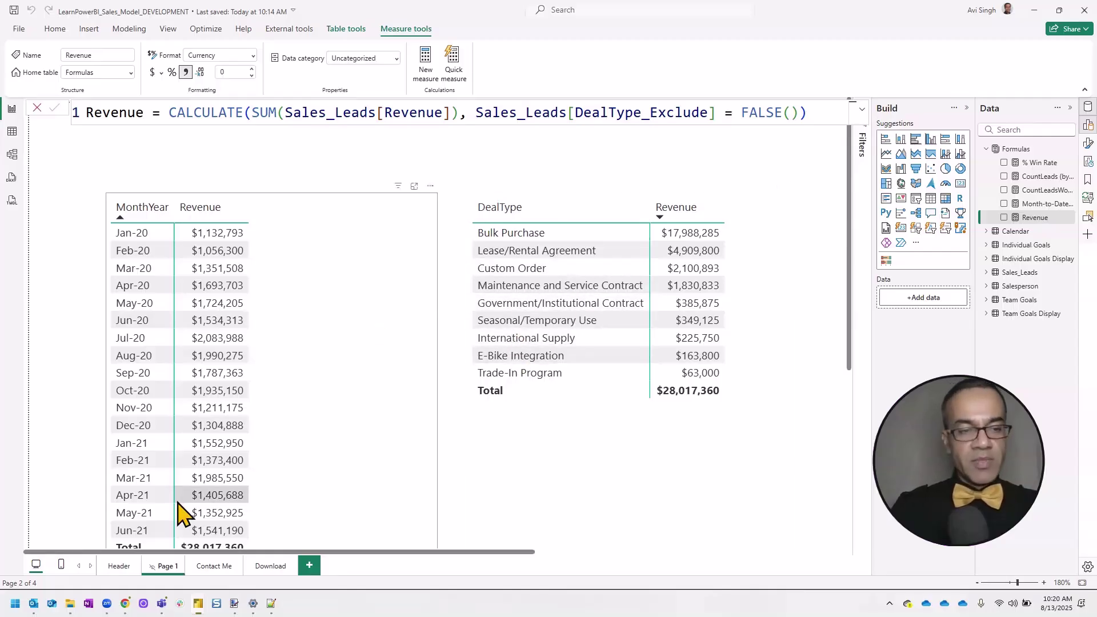
left_click(121, 566)
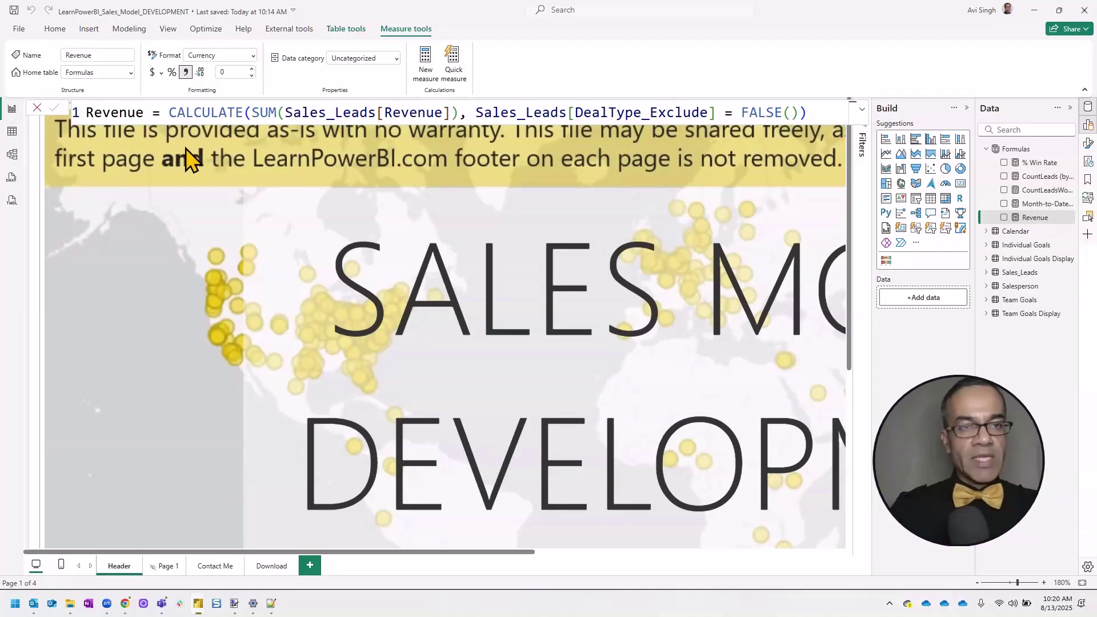
Save the DEVELOPMENT model, publish it to LearnPowerBI 09, and switch to the browser
left_click(55, 30)
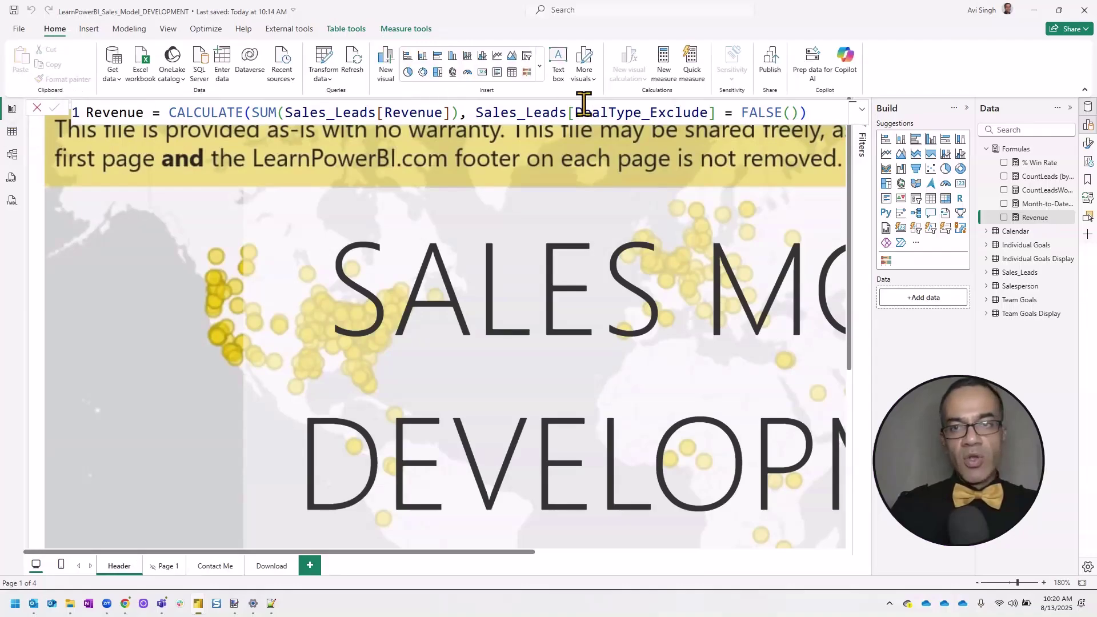
left_click(770, 60)
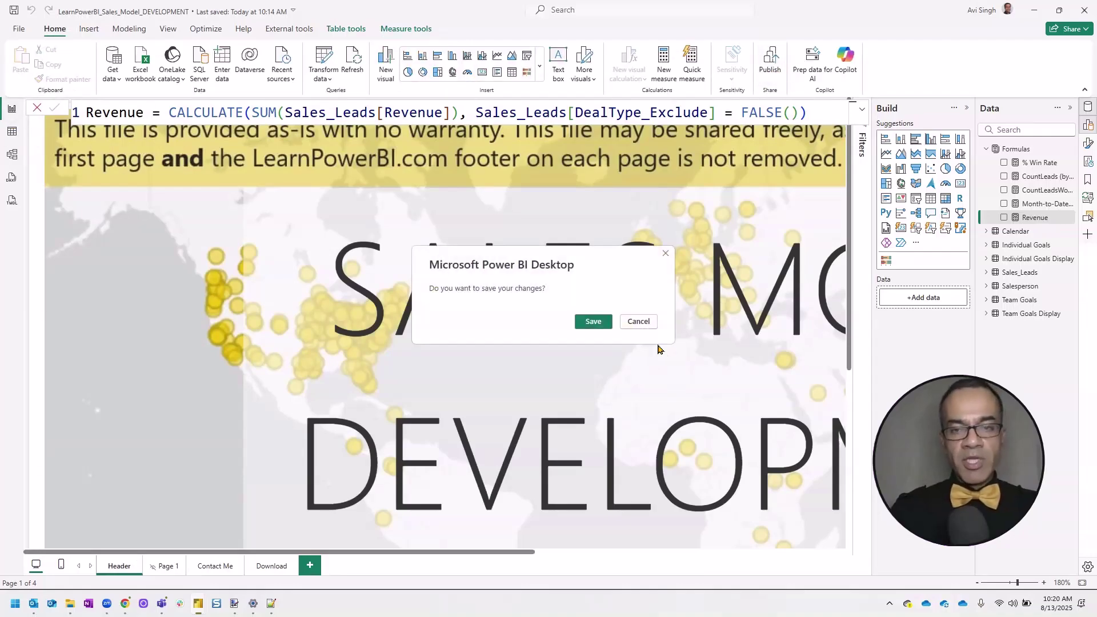
left_click(593, 321)
left_click(498, 360)
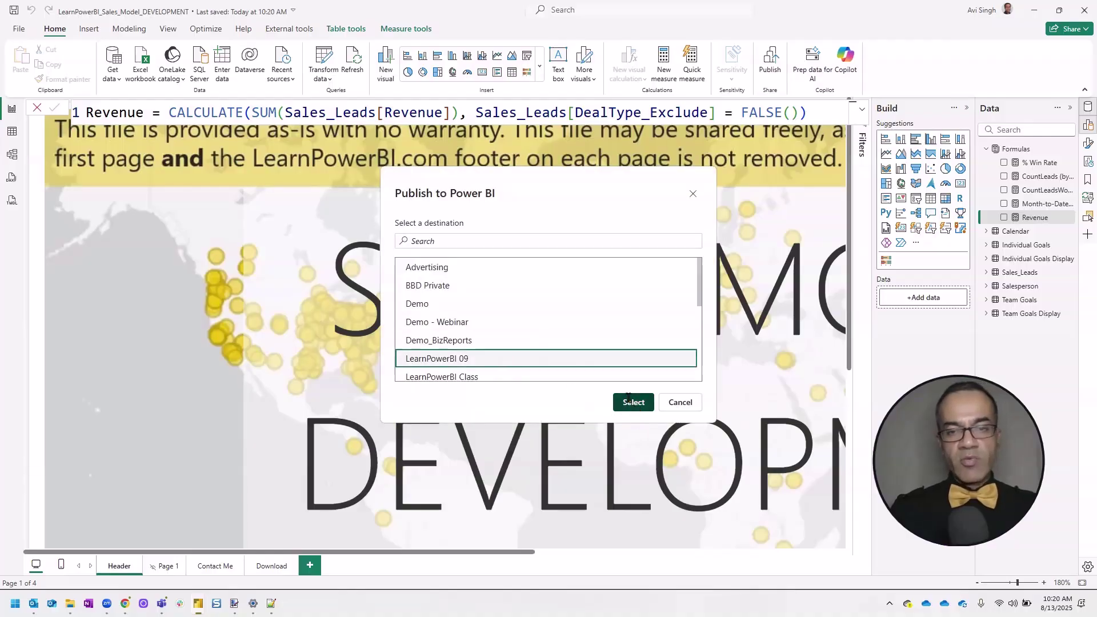
left_click(632, 403)
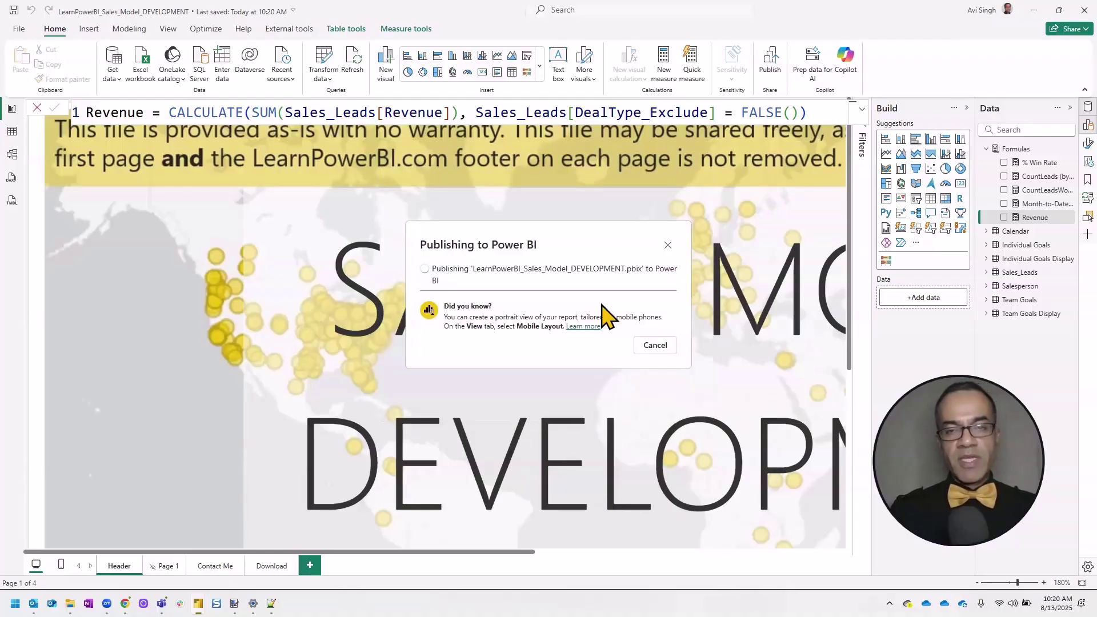
left_click(649, 288)
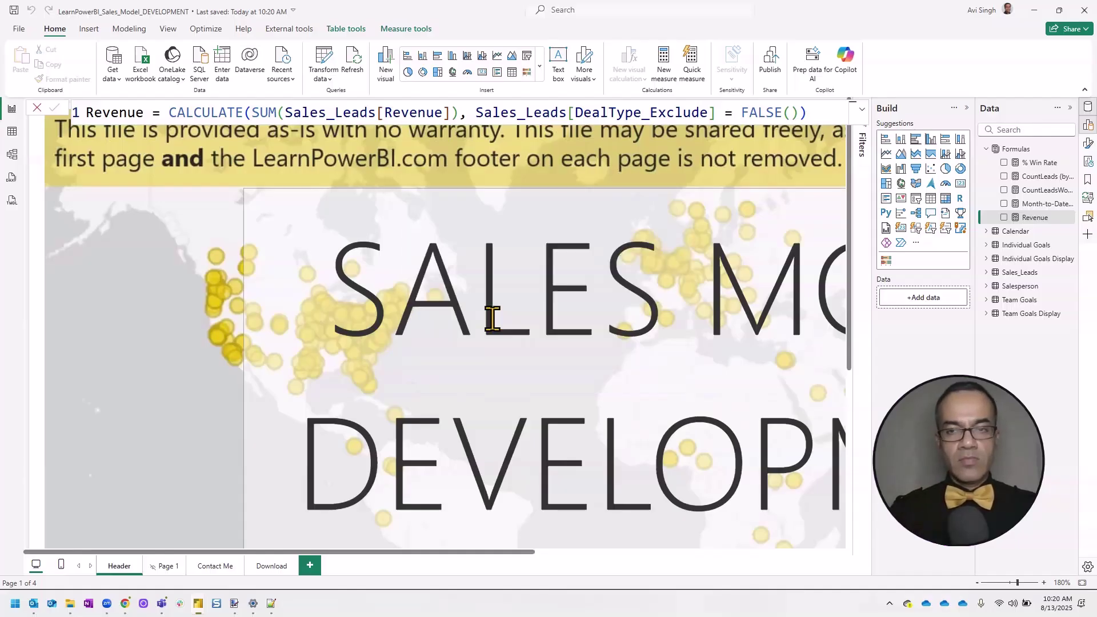
key("alt+Tab")
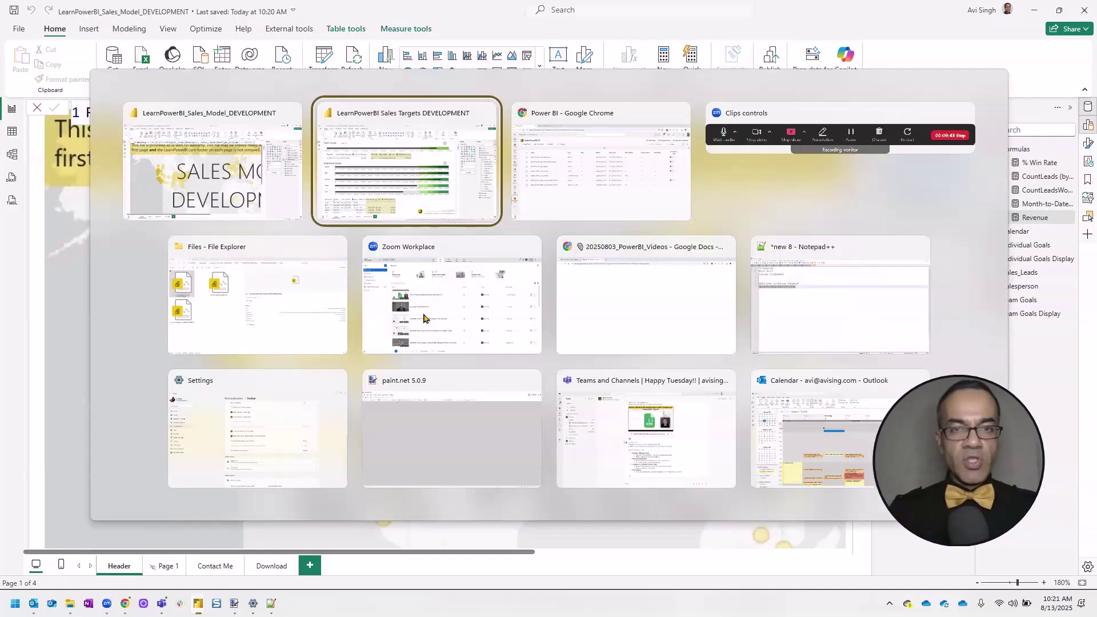
key("Tab")
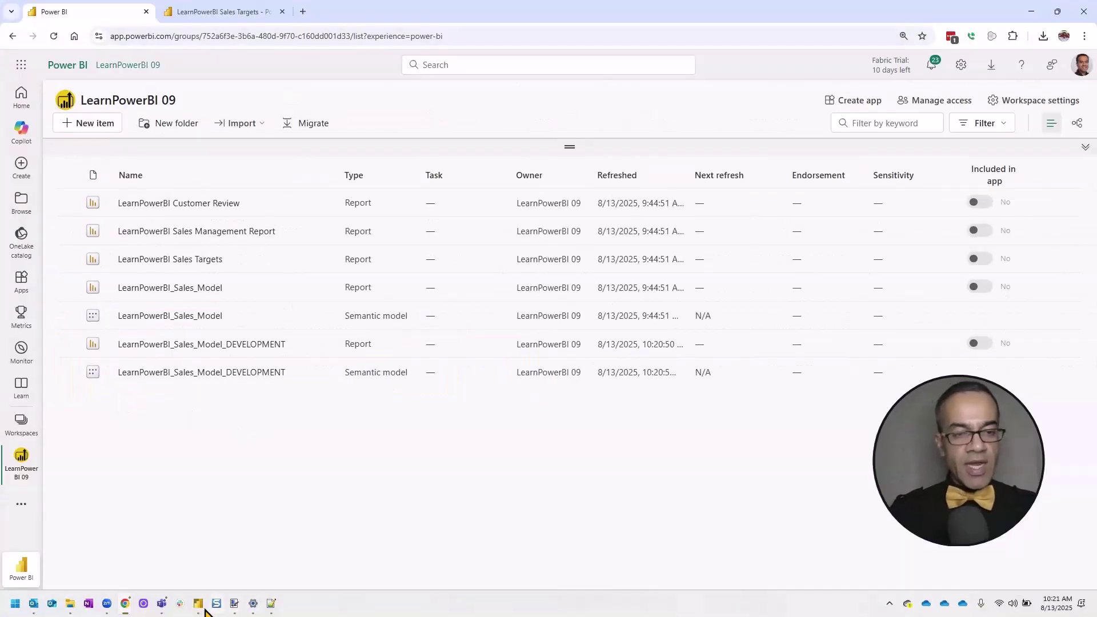
Refresh the Sales Targets DEVELOPMENT report so Jun-21 revenue shows $1,541,190
mouse_move(200, 611)
left_click(265, 568)
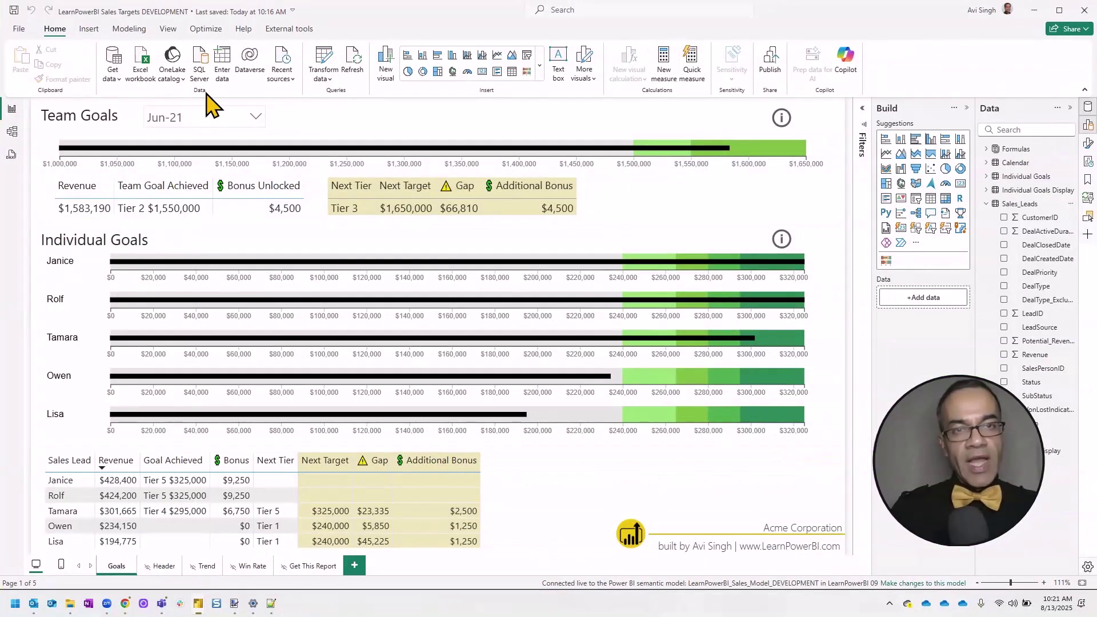
left_click(356, 64)
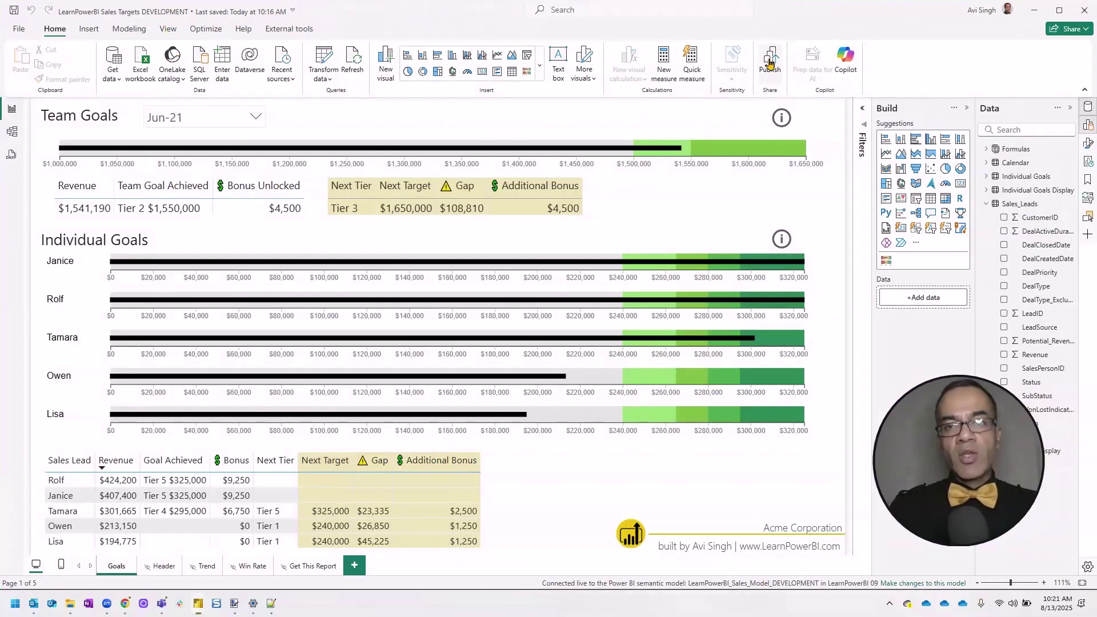
Save Sales Targets DEVELOPMENT, publish it to LearnPowerBI 09, and switch to the browser
left_click(770, 63)
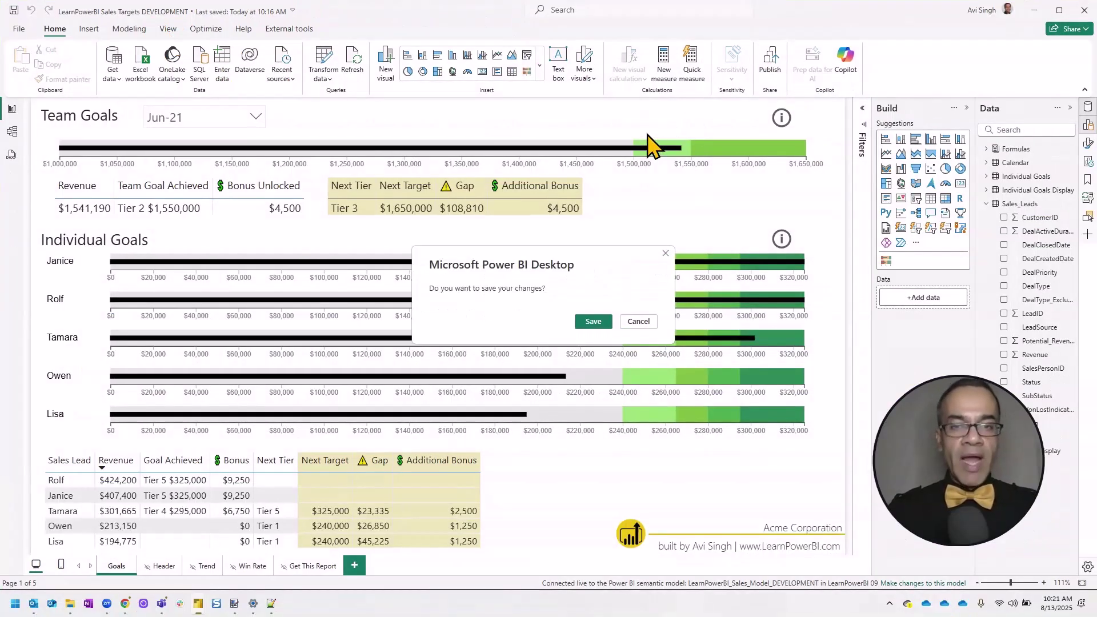
left_click(593, 321)
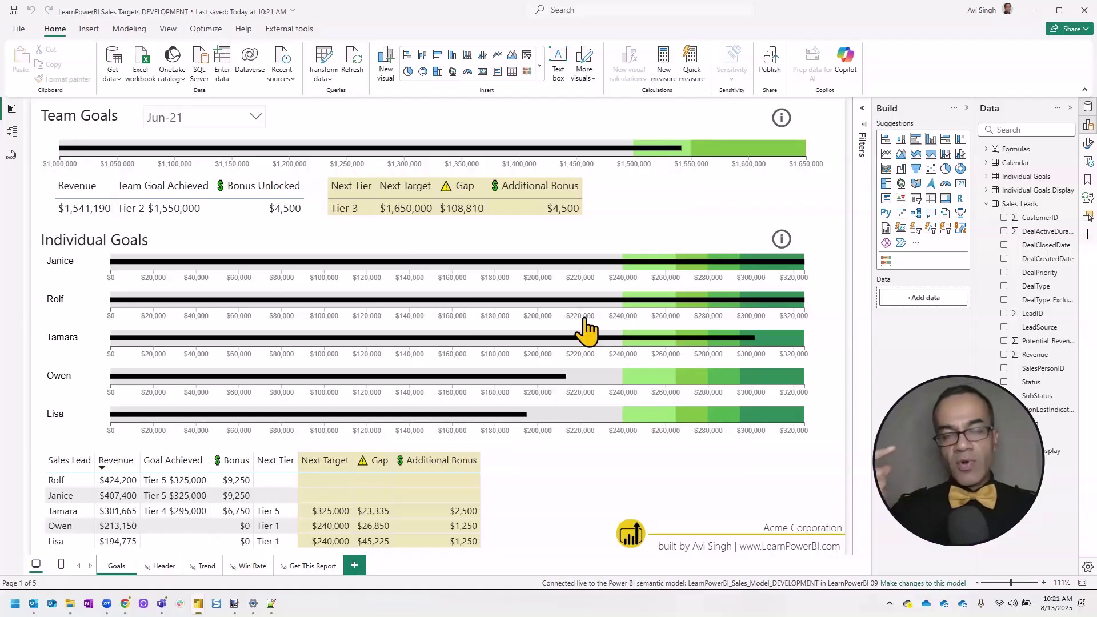
left_click(489, 358)
left_click(633, 402)
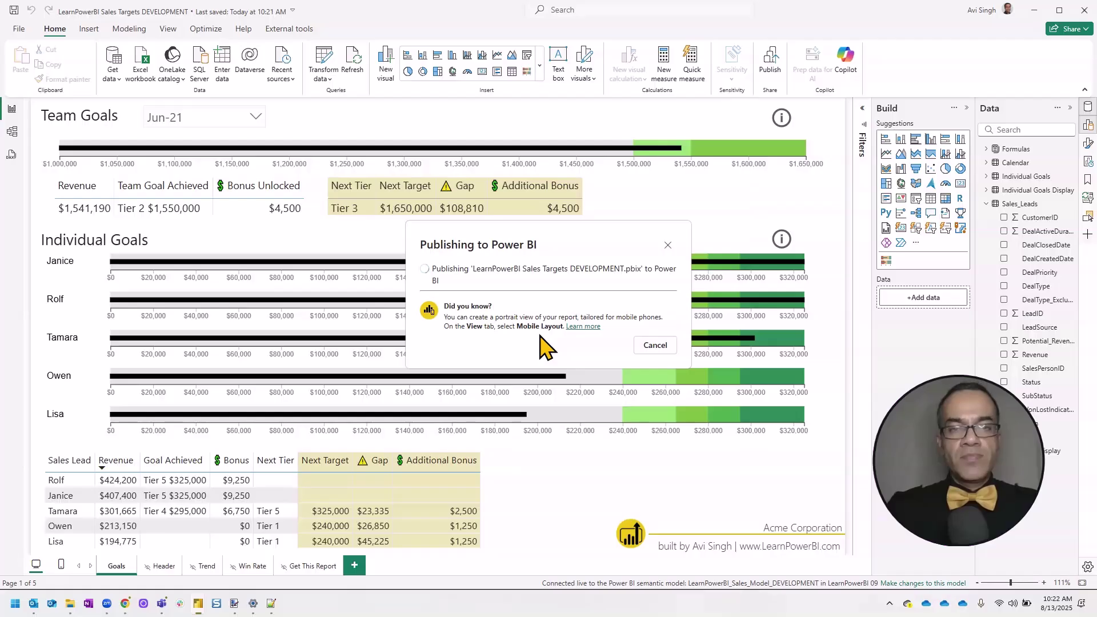
left_click(657, 358)
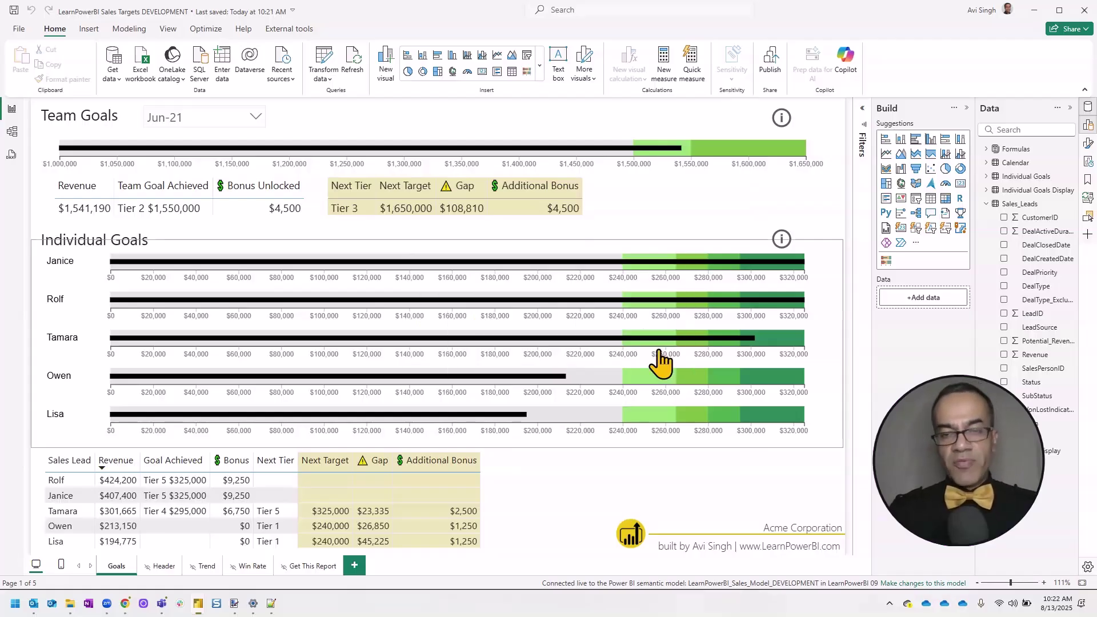
key("alt+Tab")
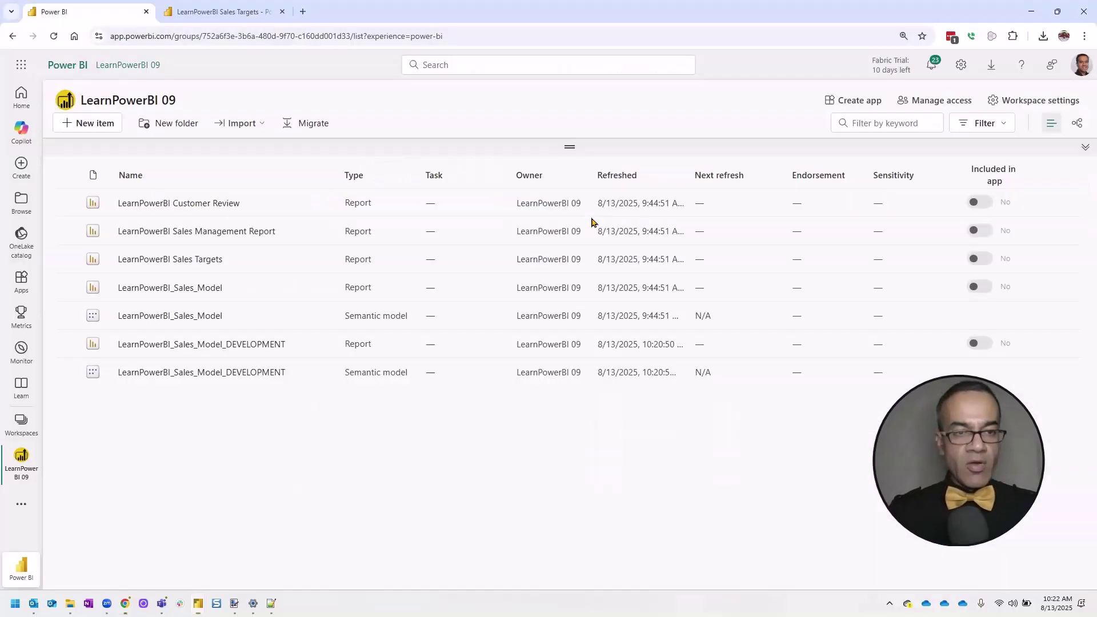
Reload the workspace, open LearnPowerBI Sales Targets DEVELOPMENT, and show its Download page
key("F5")
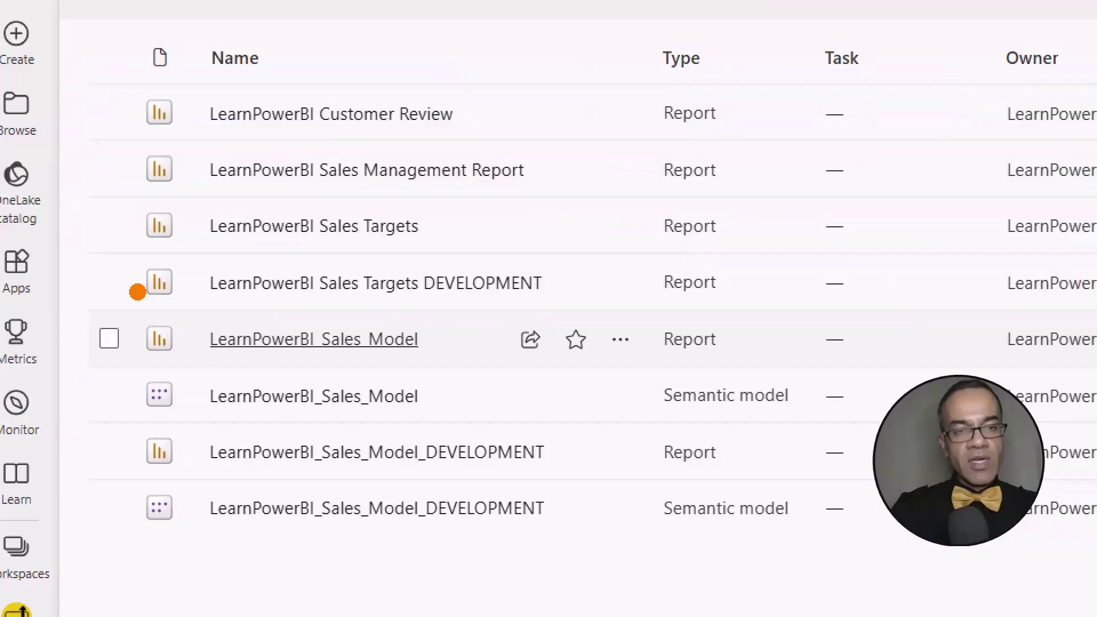
mouse_move(133, 281)
left_mouse_down()
mouse_move(102, 309)
mouse_move(84, 394)
mouse_move(119, 443)
mouse_move(152, 511)
left_mouse_up()
key("Escape")
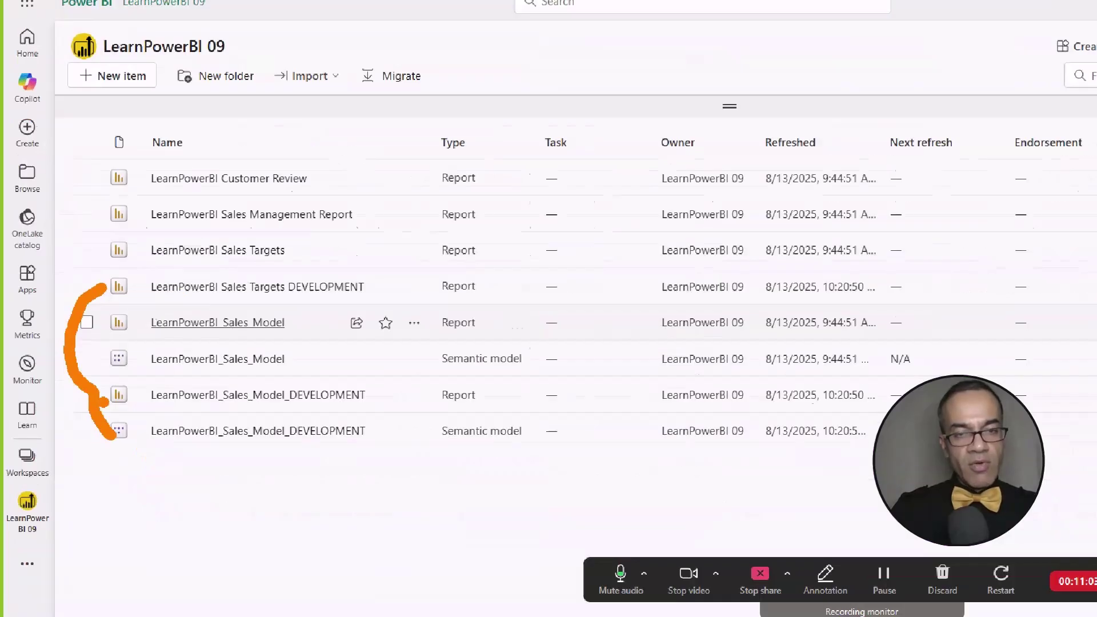
left_click(166, 292)
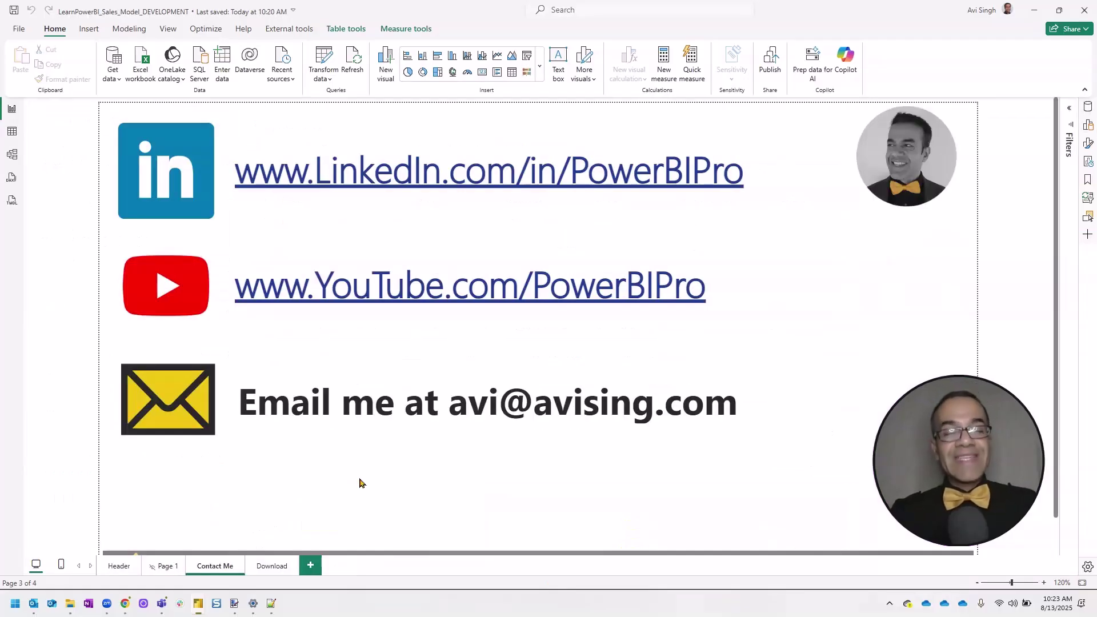
left_click(268, 567)
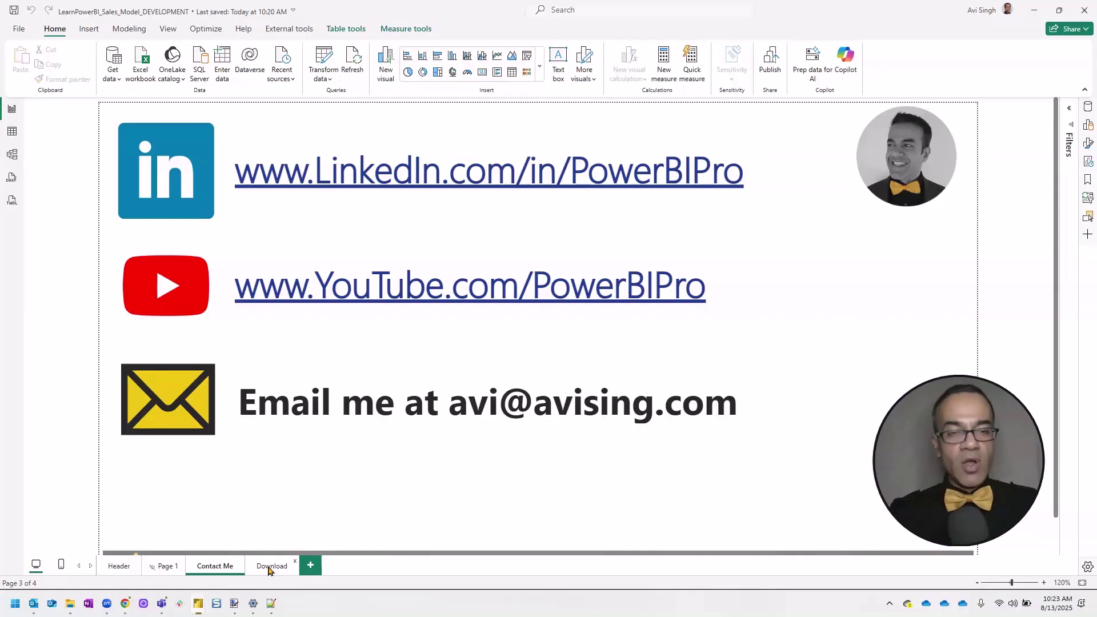